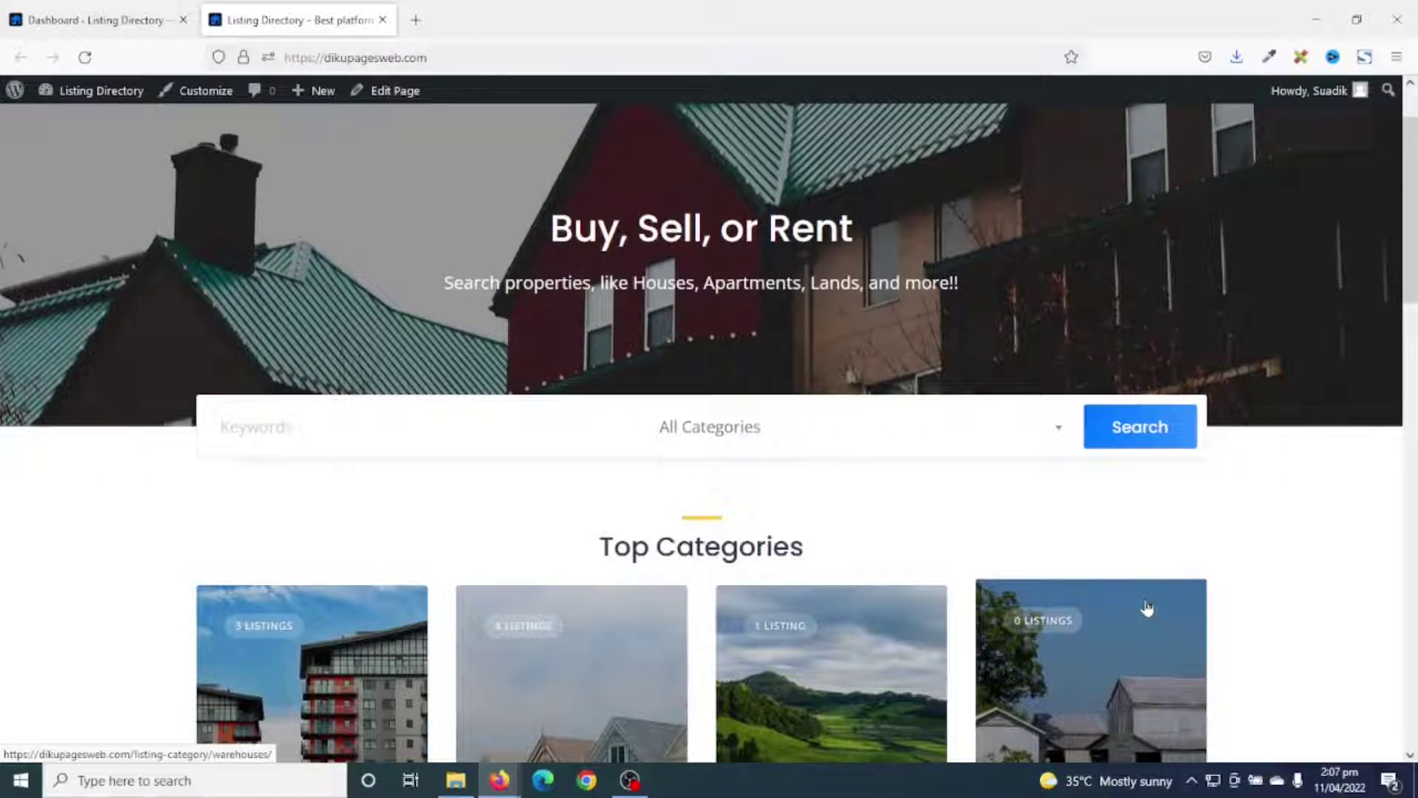
In the admin dashboard, go to Listings > Attributes and open the Price attribute for editing.
scroll(557, 563, up, 1)
scroll(557, 563, down, 10)
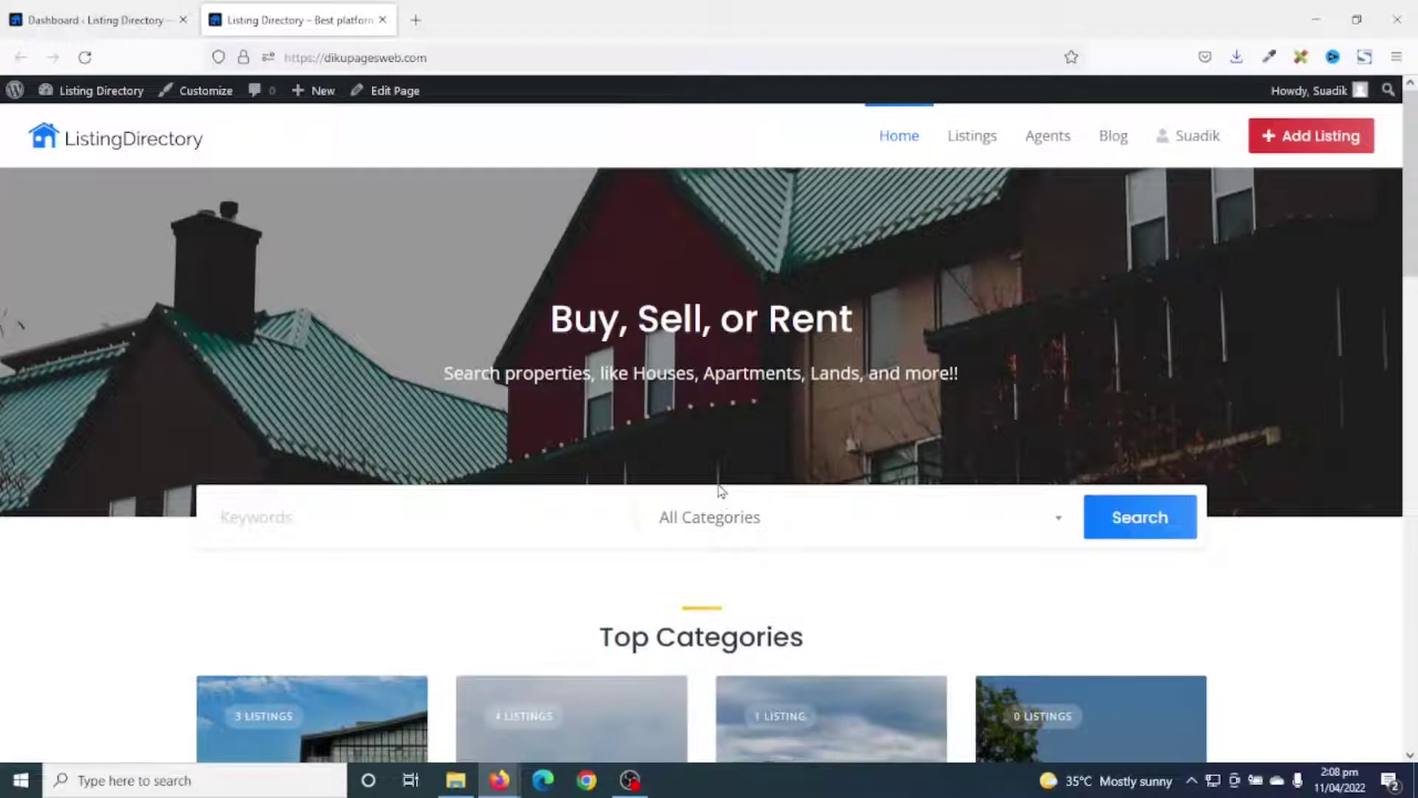
click(115, 22)
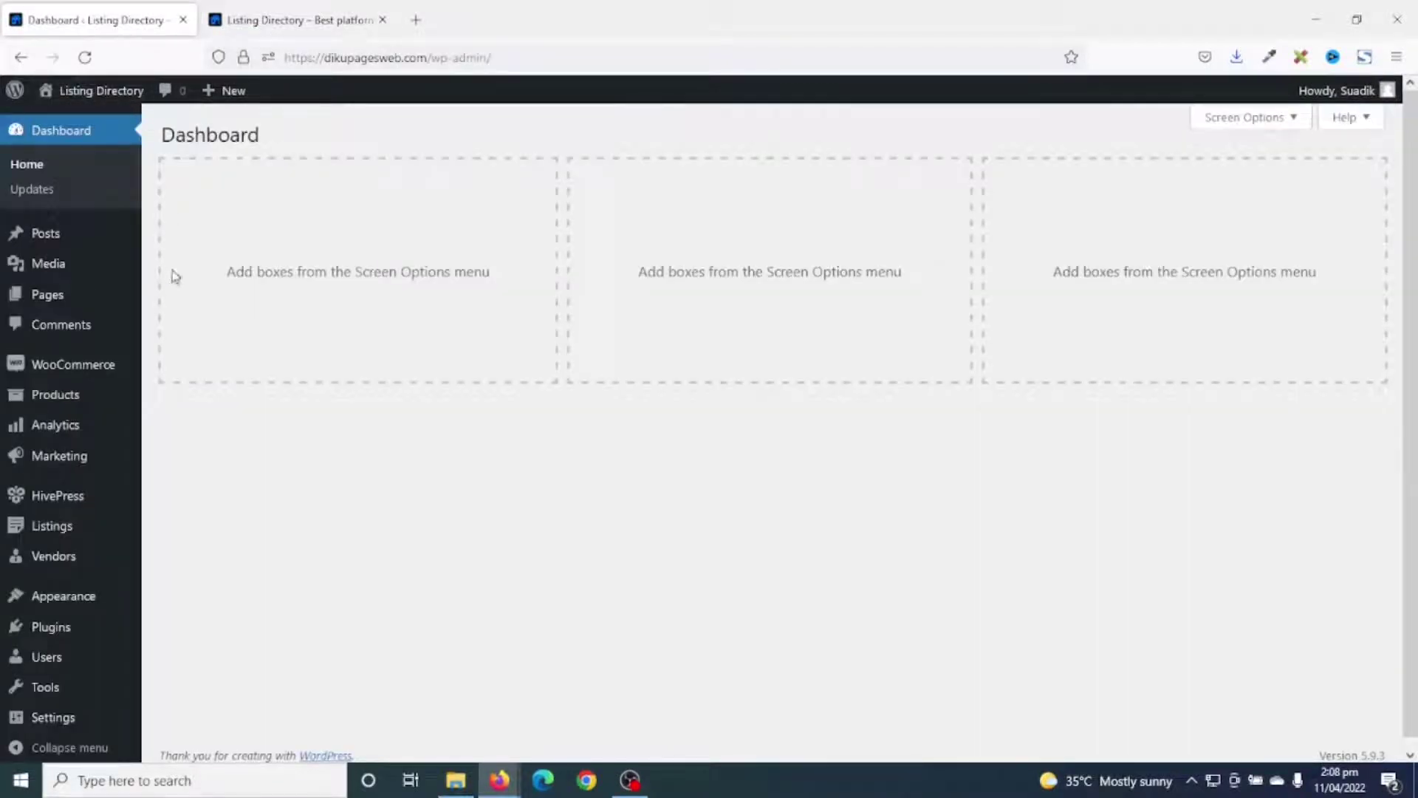
mouse_move(65, 529)
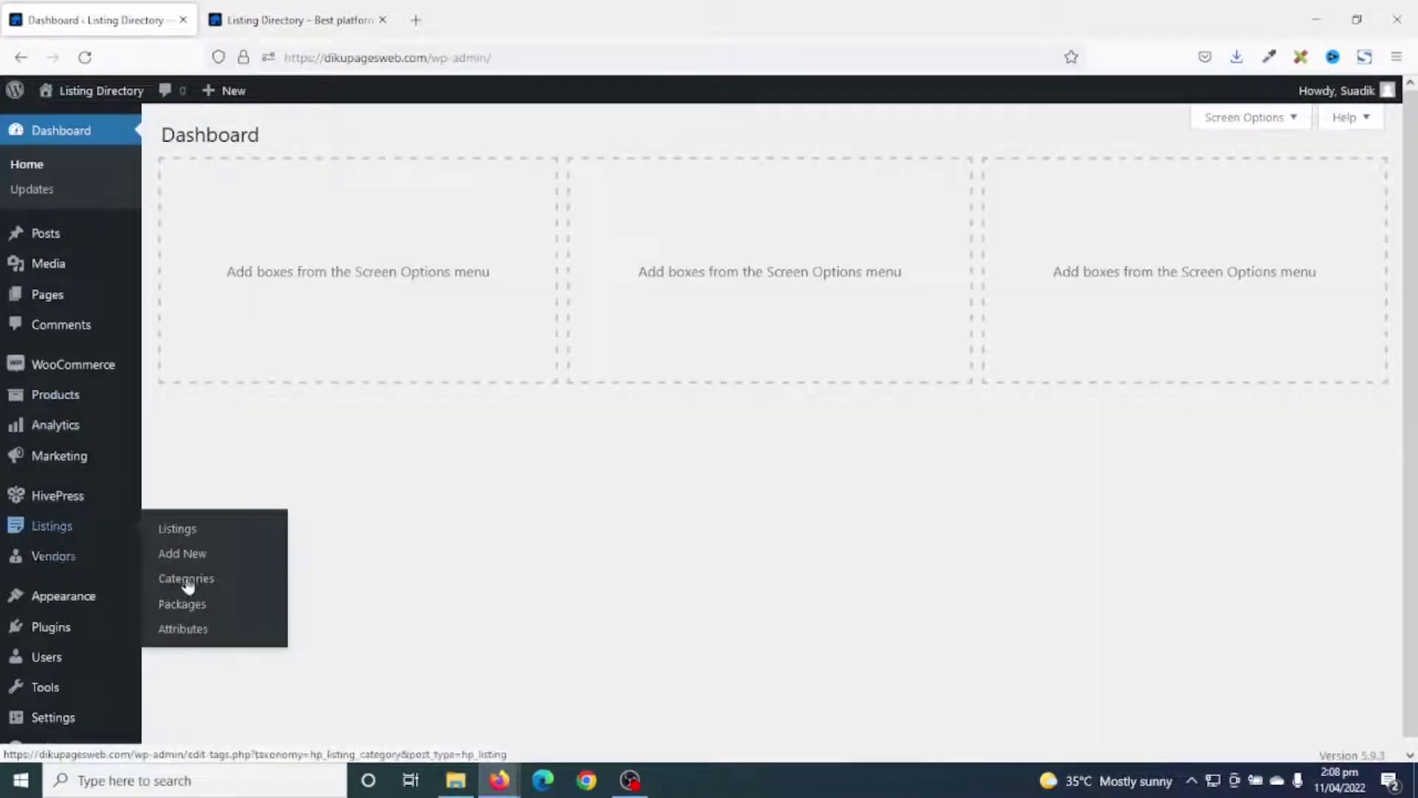
click(194, 630)
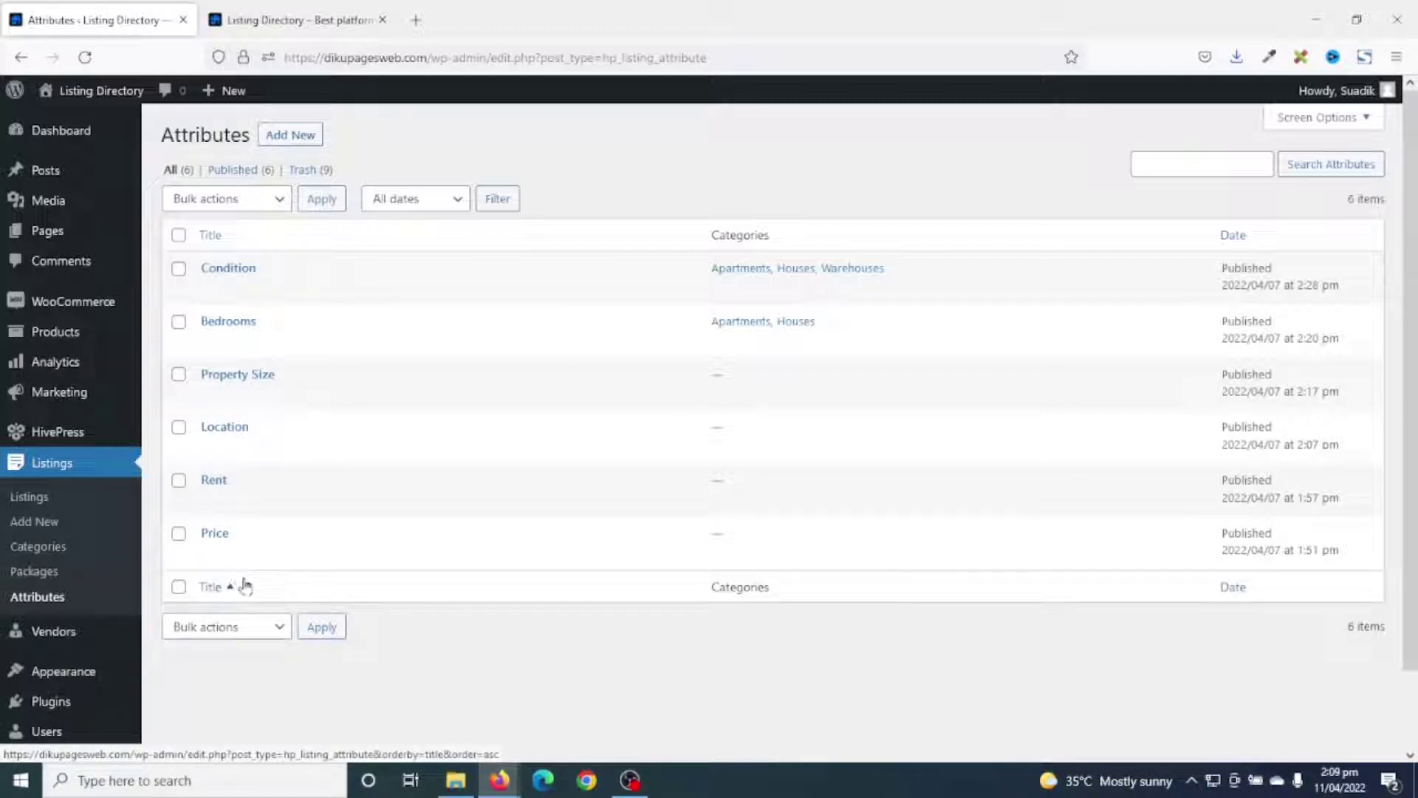
click(212, 554)
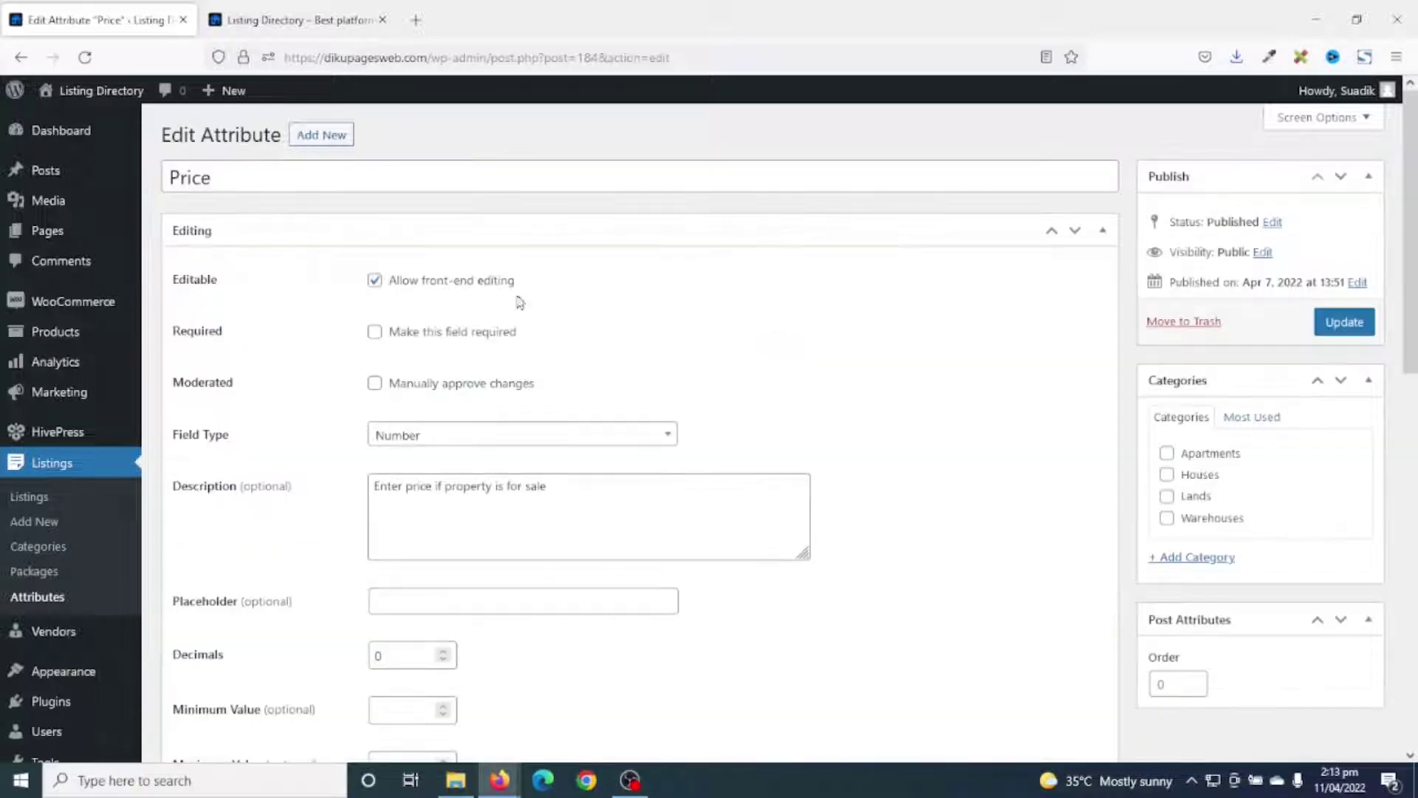
Clear the Price attribute's icon so no icon is displayed.
scroll(630, 381, down, 7)
scroll(630, 380, down, 4)
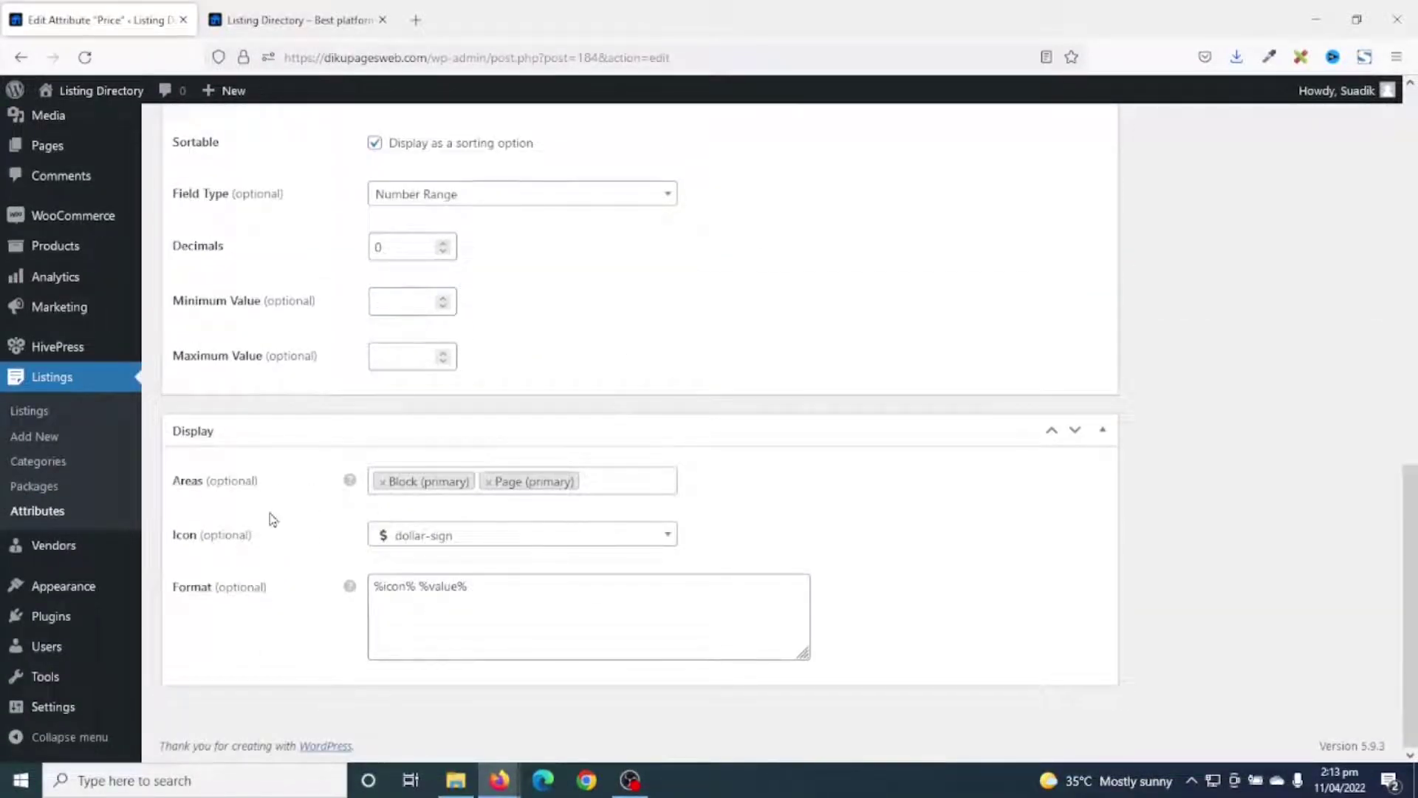
click(450, 542)
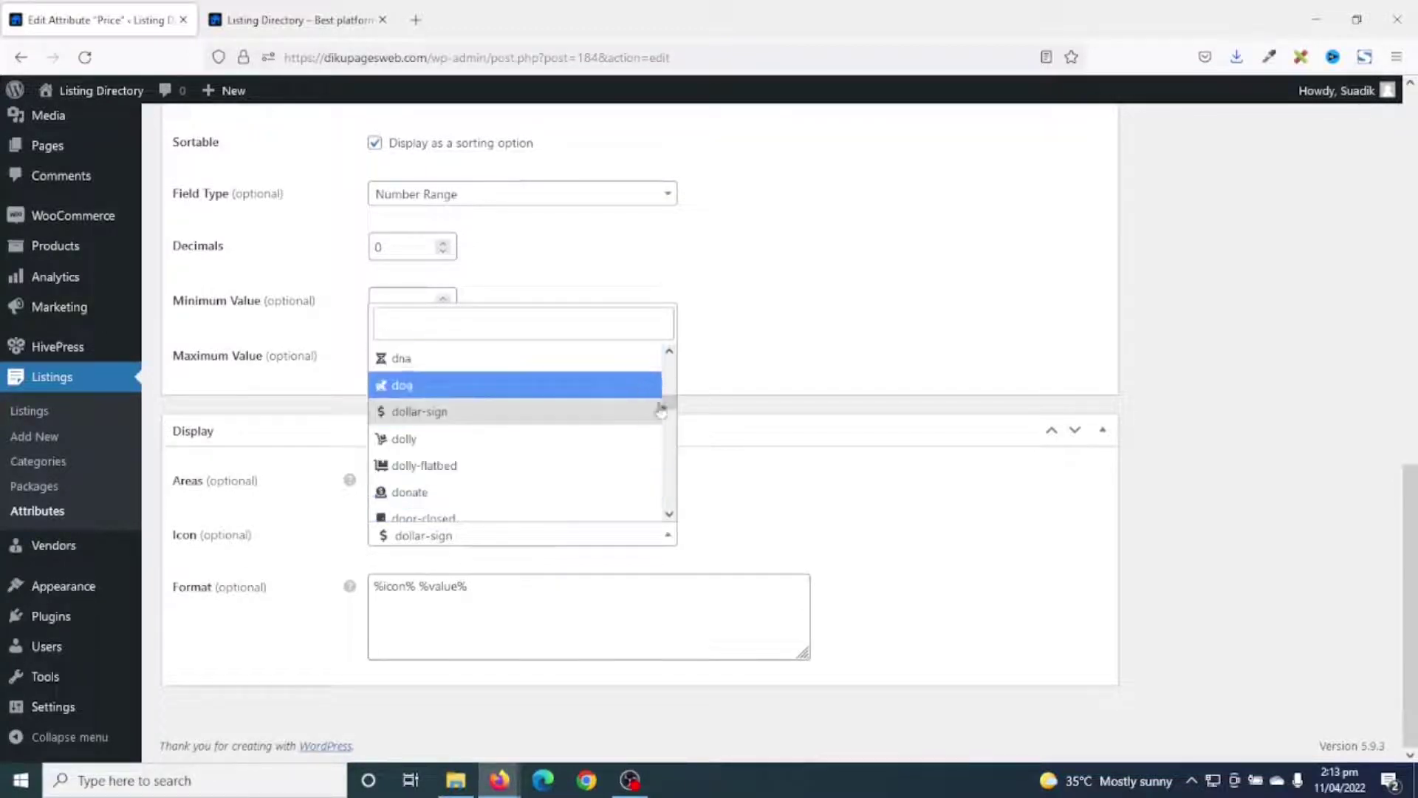
drag(661, 411, 665, 364)
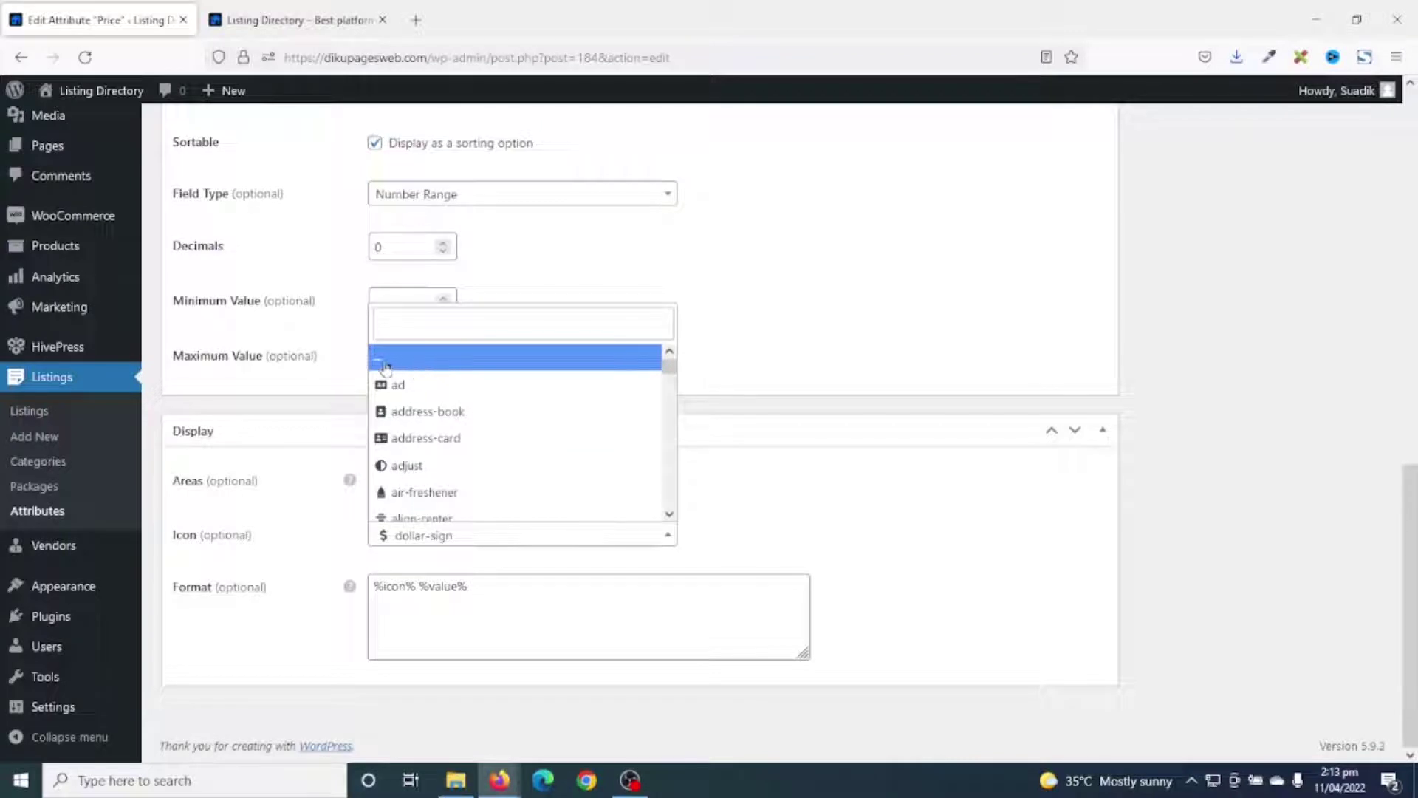
click(428, 362)
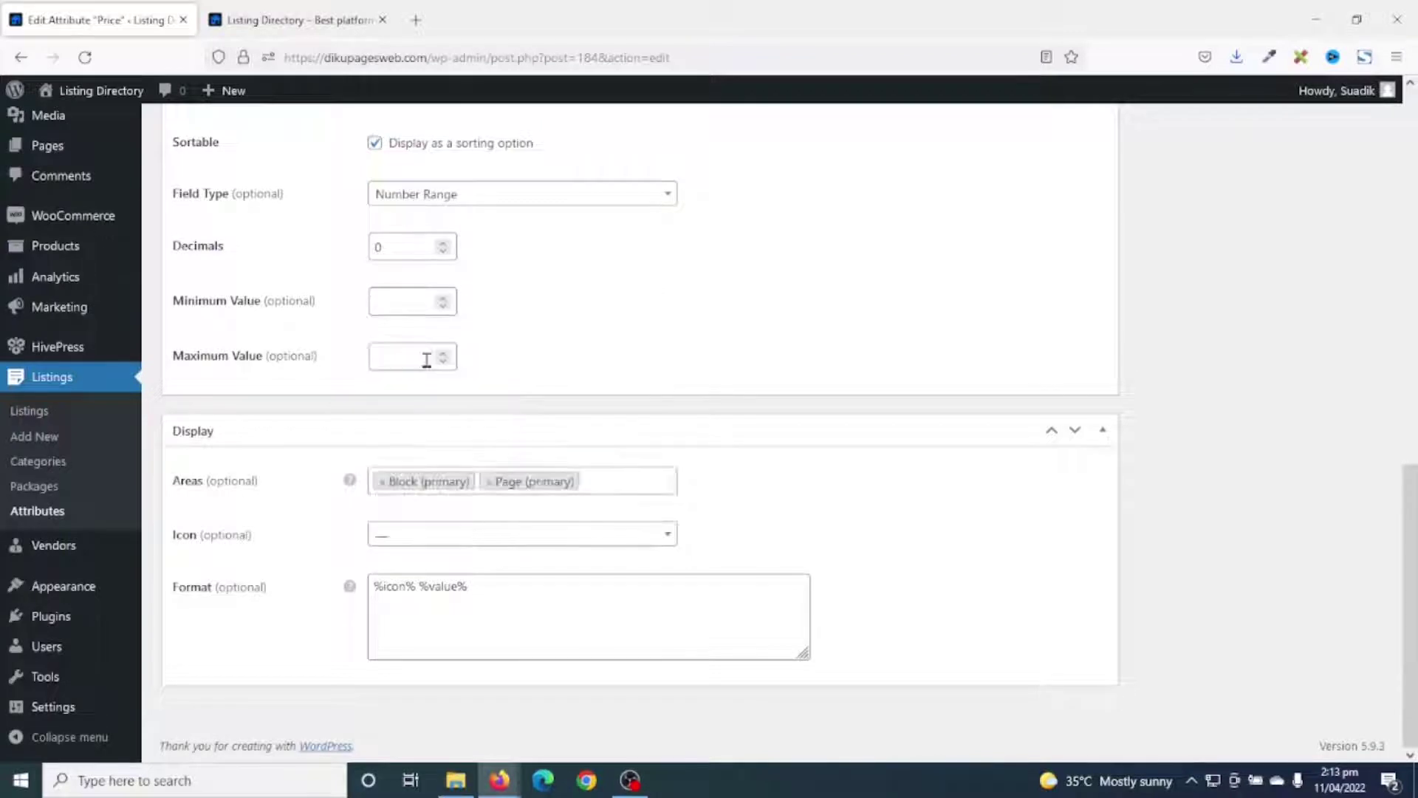
Change the Price display format to '%label% %value%' and update the attribute.
double_click(389, 586)
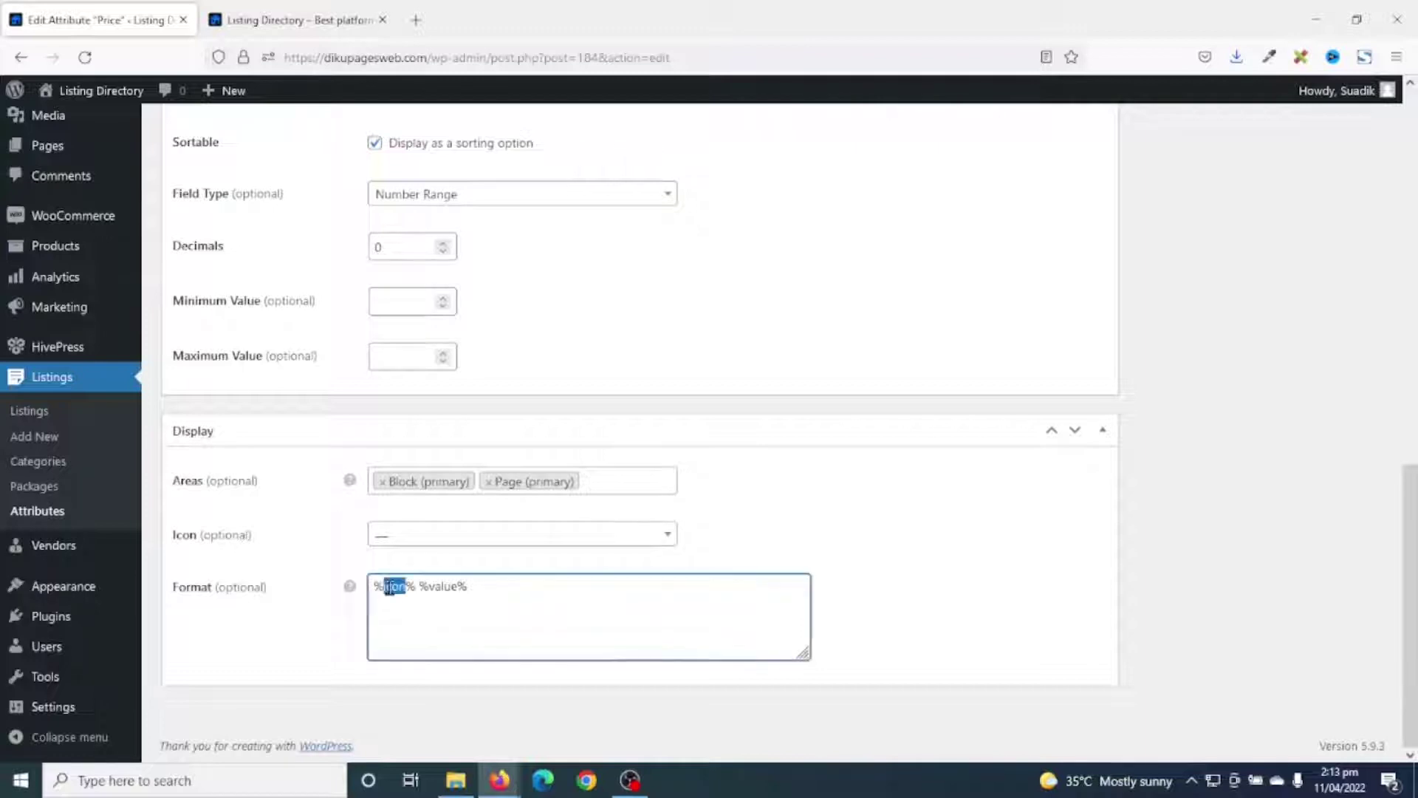
scroll(447, 600, up, 10)
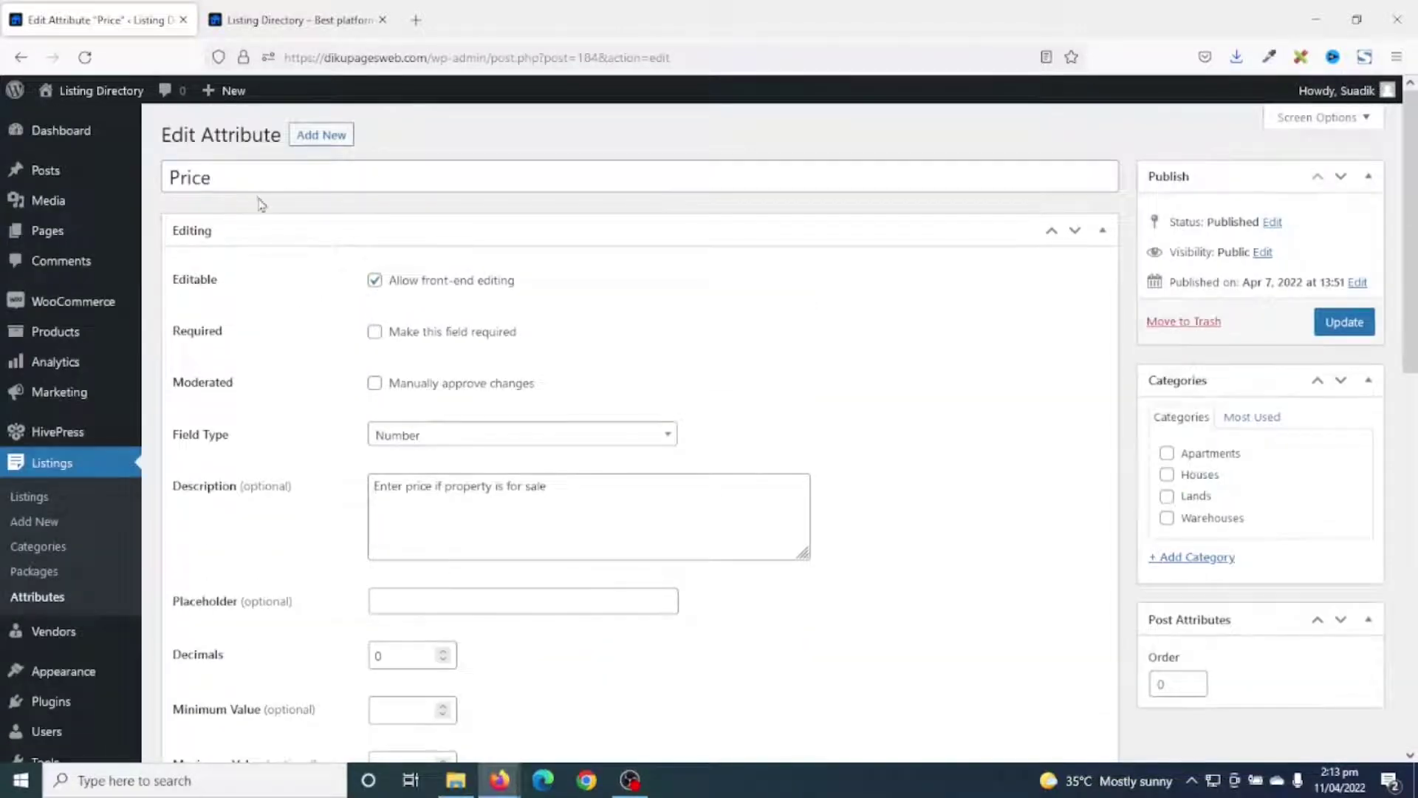
drag(249, 179, 148, 183)
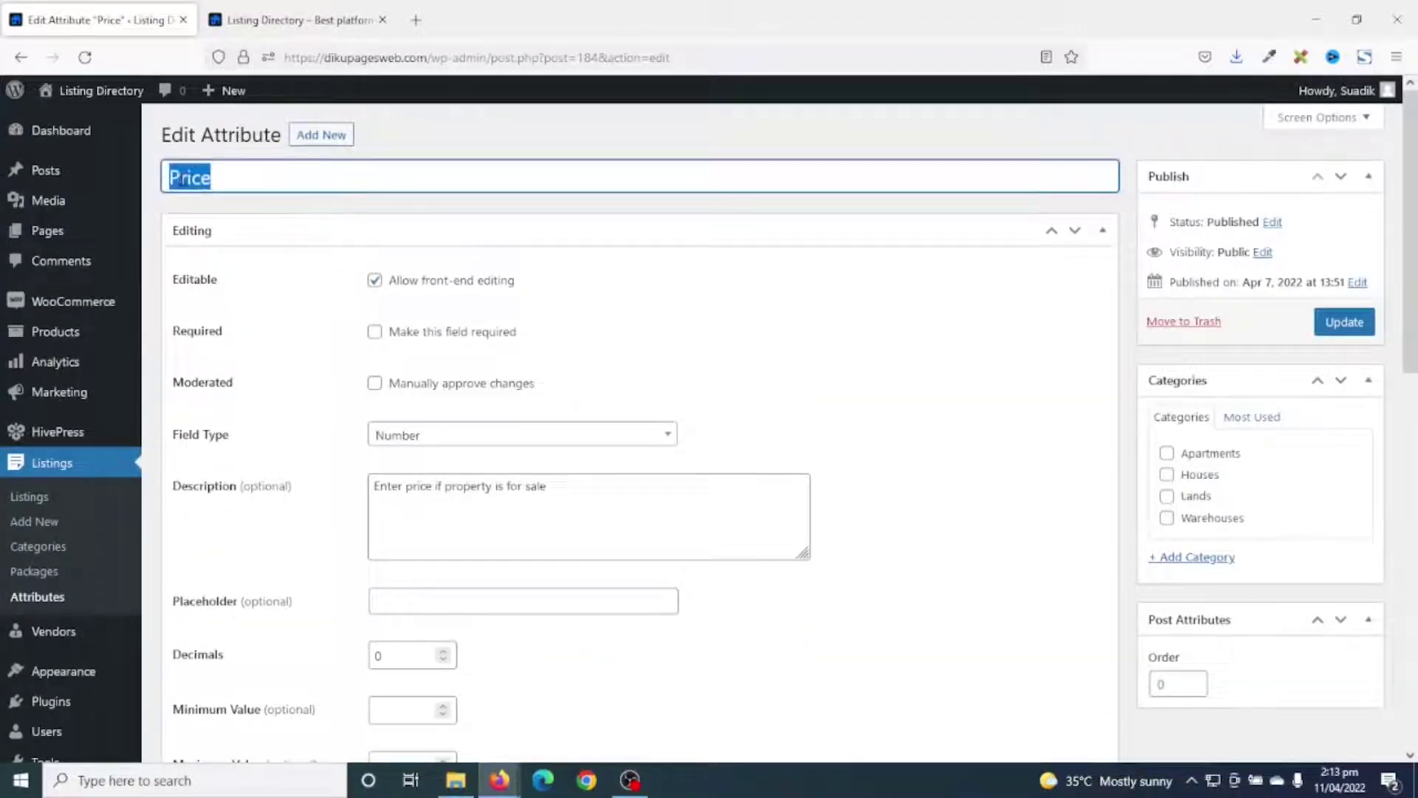
scroll(354, 379, down, 10)
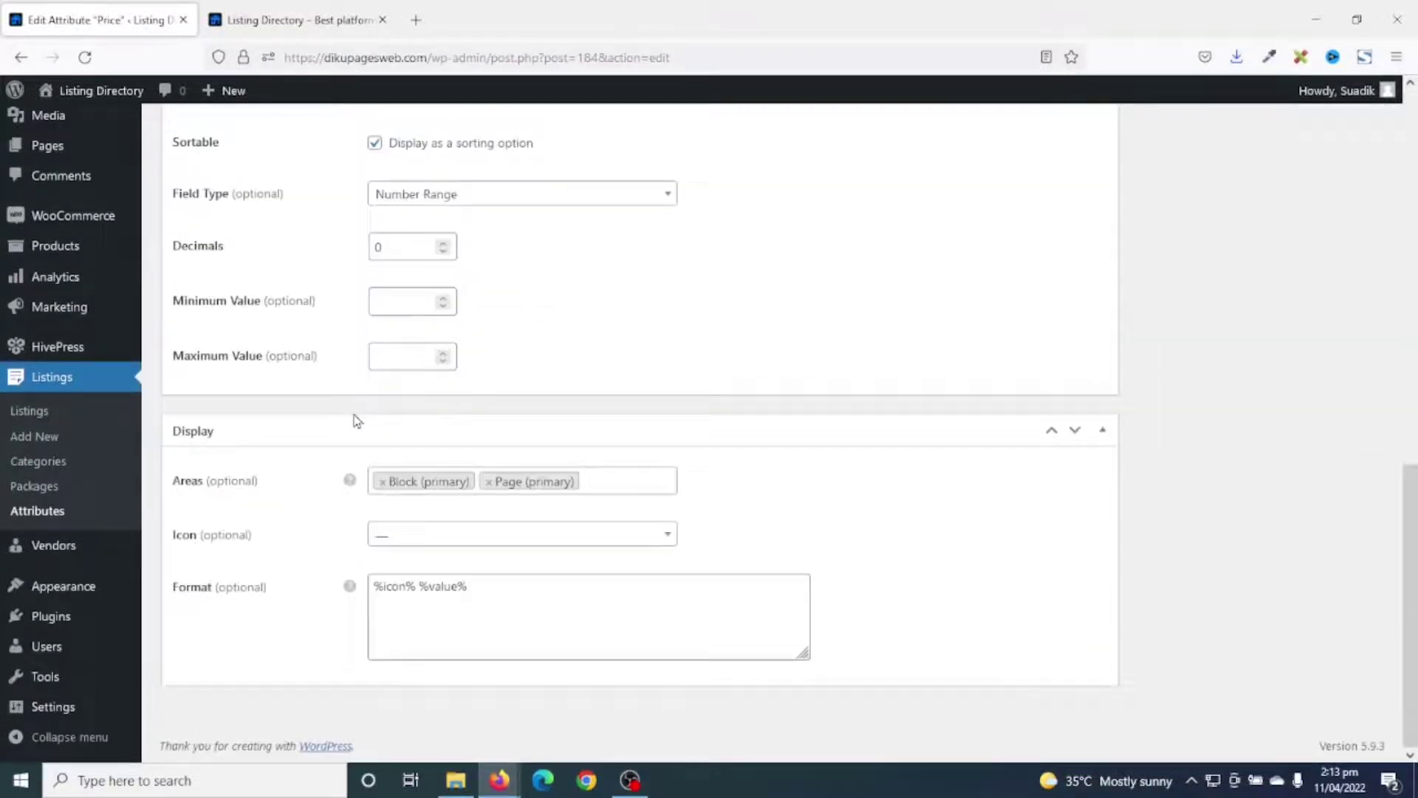
double_click(388, 587)
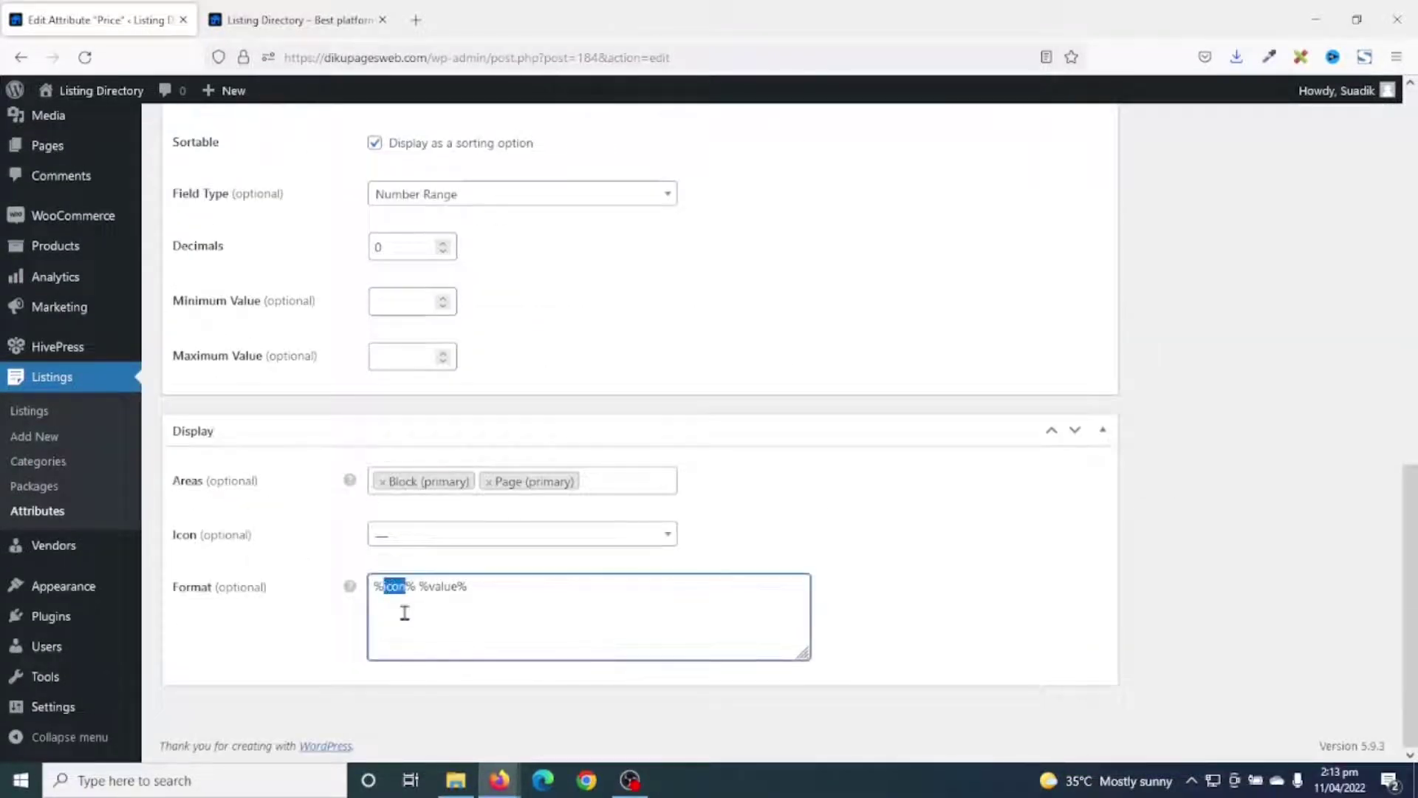
text(label% %va)
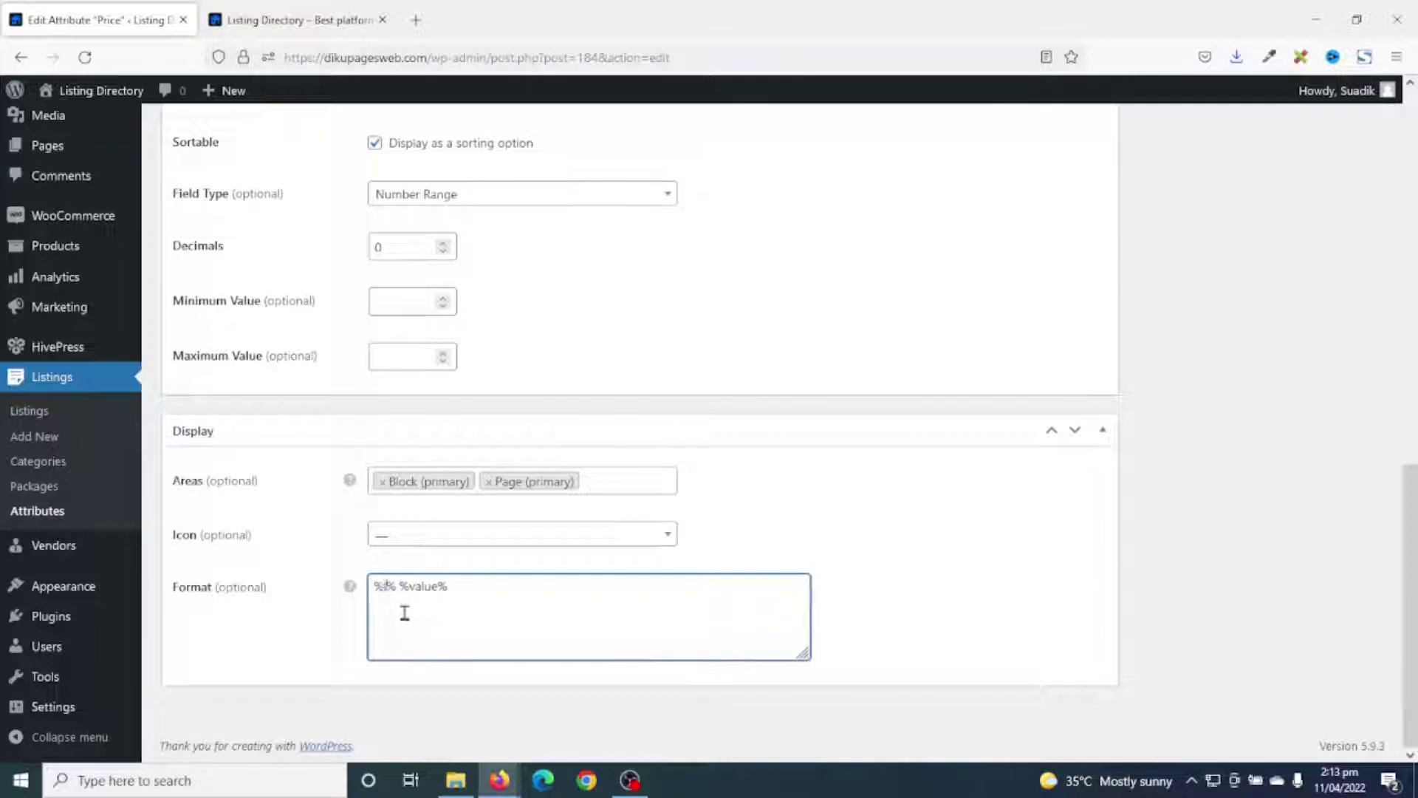
text(l)
scroll(998, 678, up, 5)
click(1356, 333)
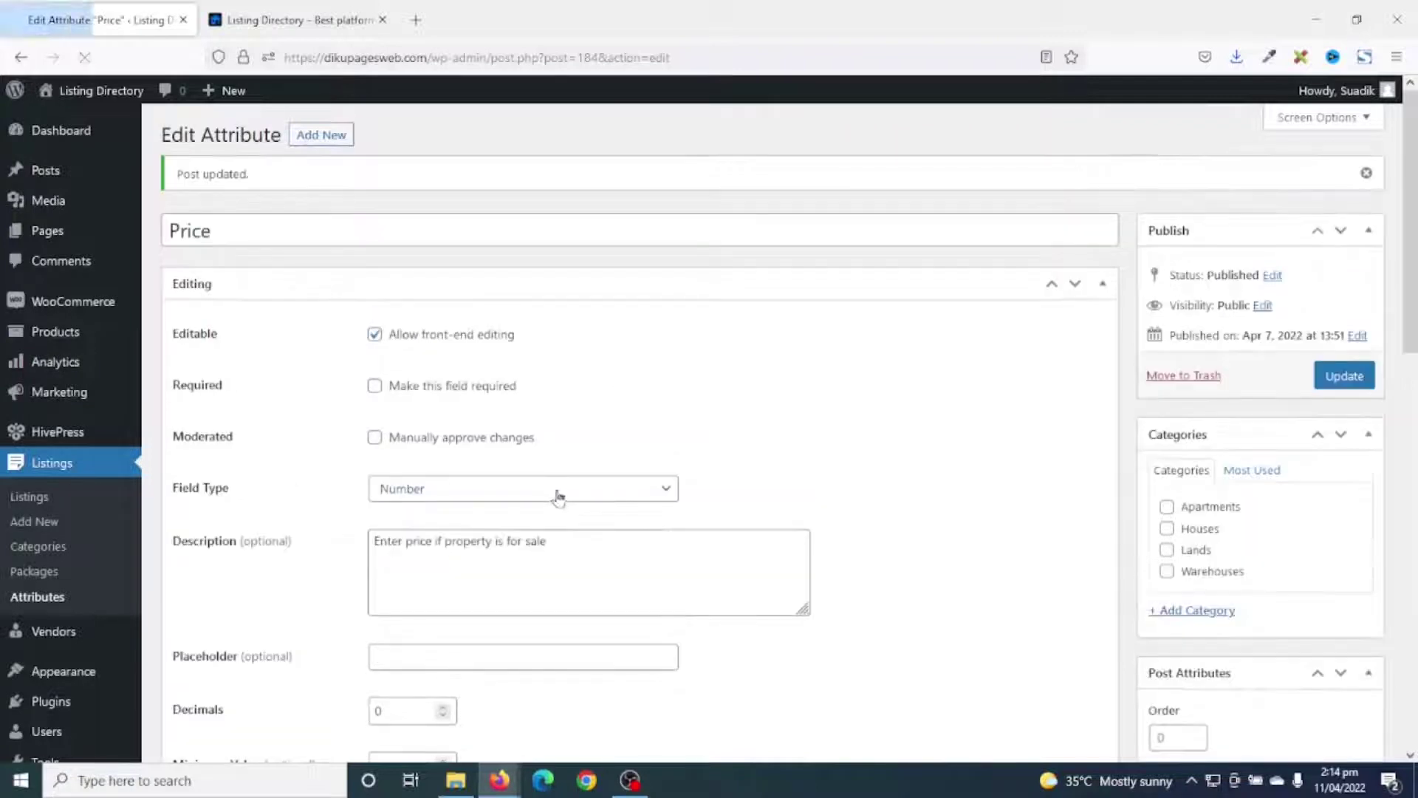
click(285, 20)
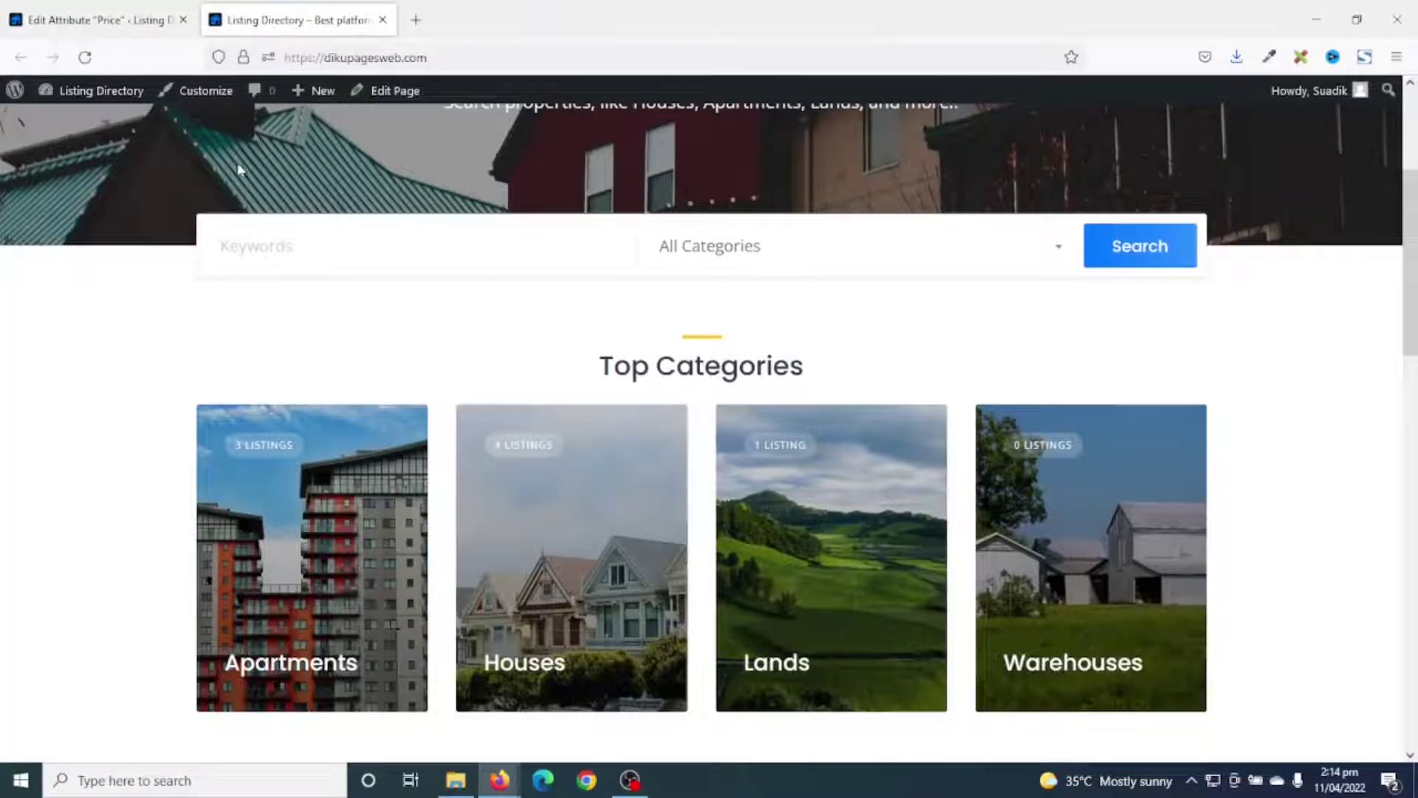
Reload the homepage, verify the House for Sale card reads 'Price 800,000', then return to the Price editor.
click(86, 56)
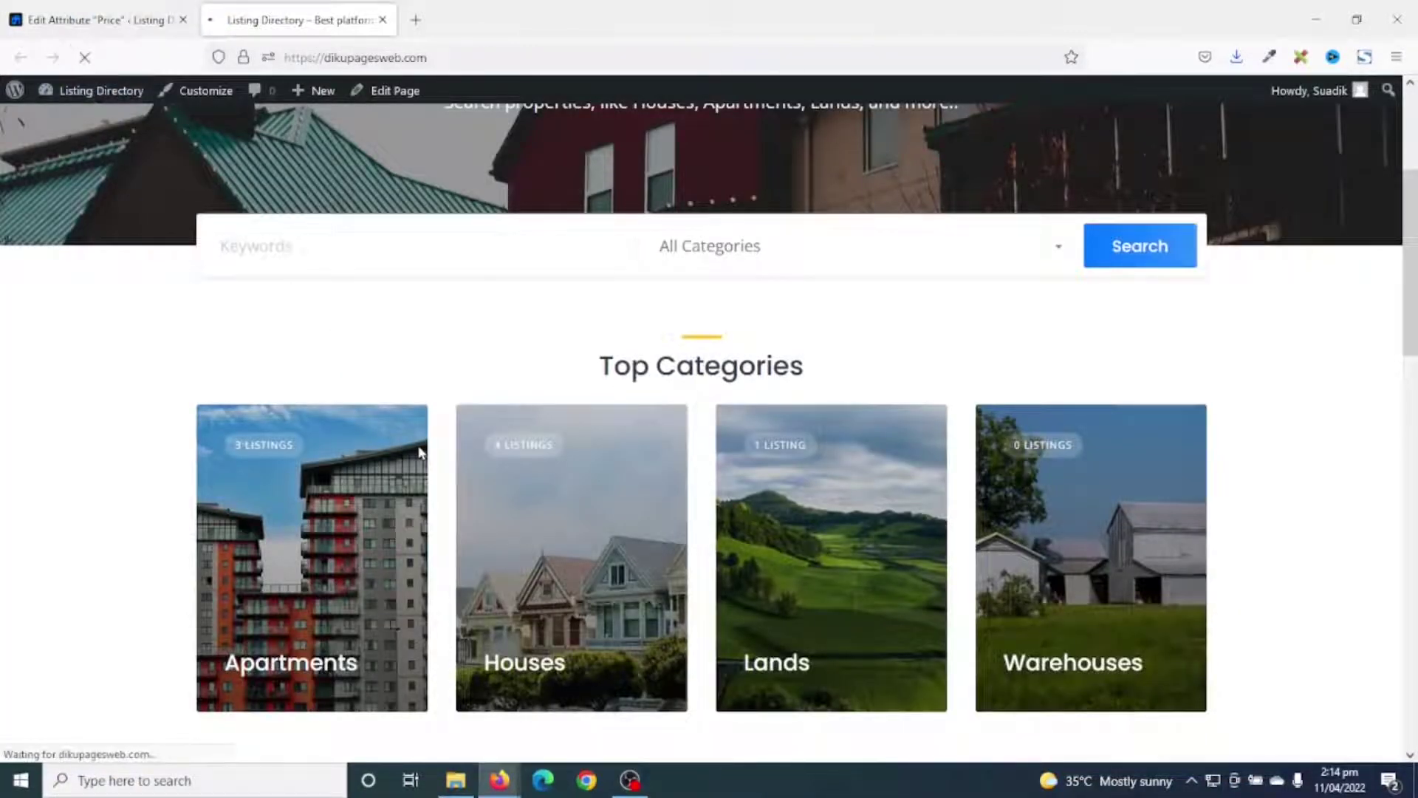
scroll(423, 452, down, 15)
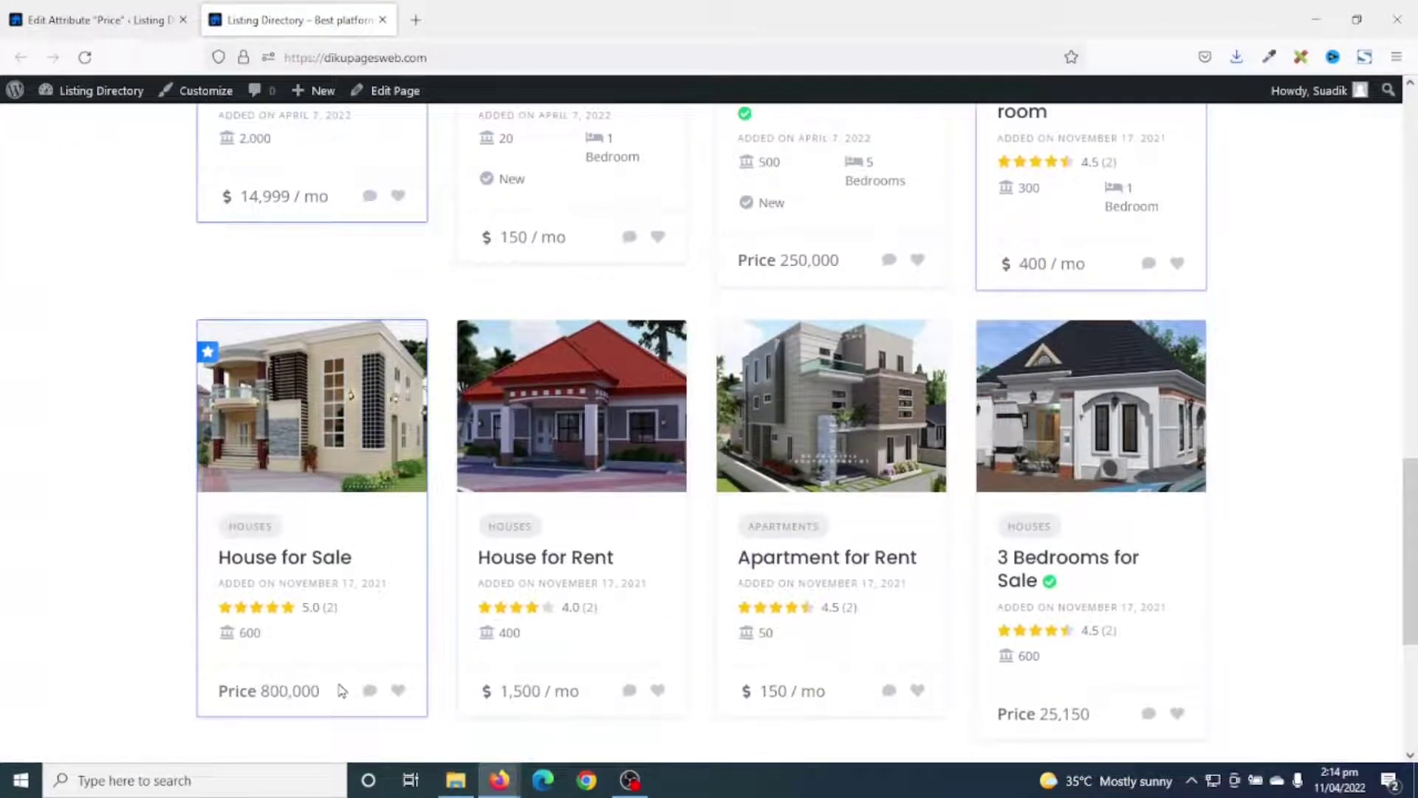
scroll(340, 690, down, 2)
drag(221, 600, 336, 611)
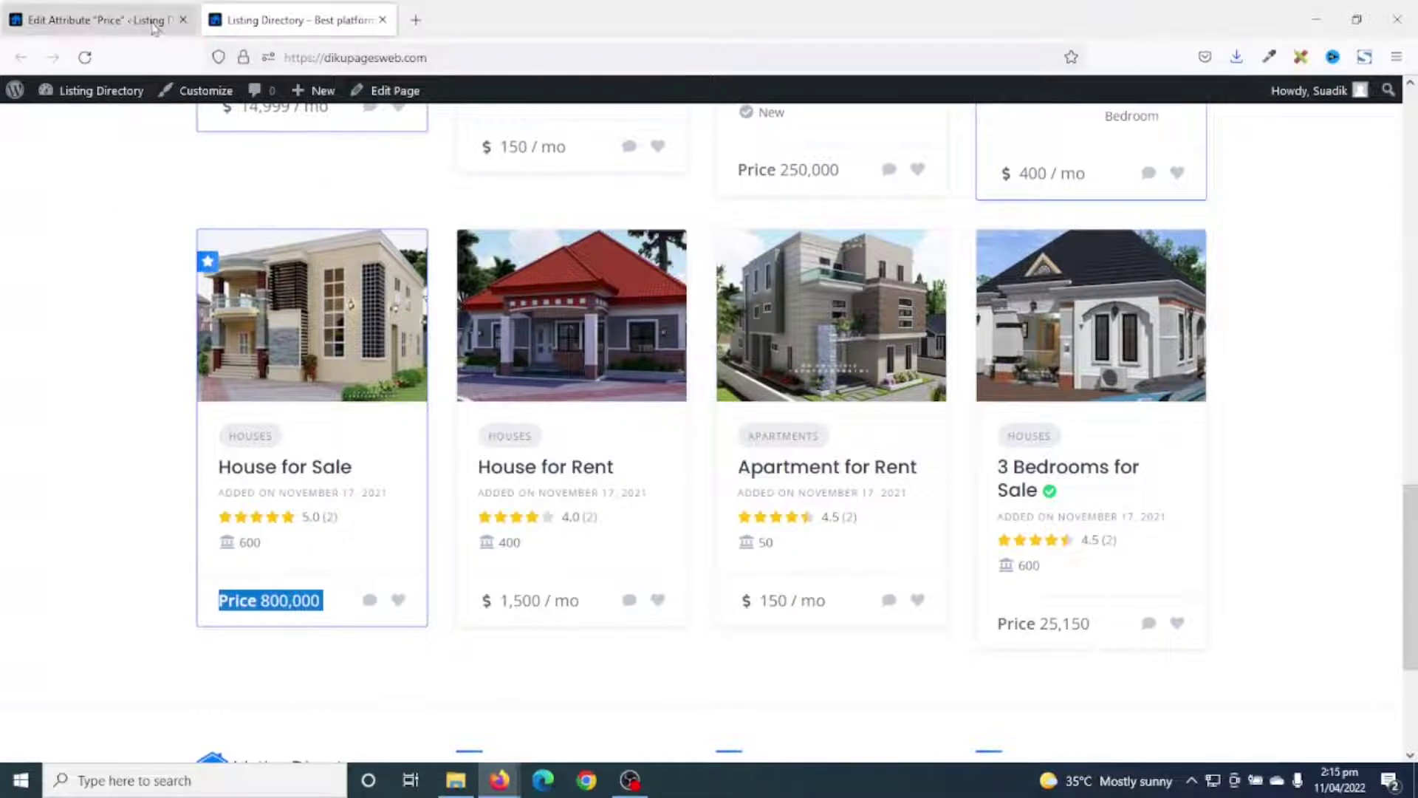
click(118, 20)
scroll(384, 554, down, 15)
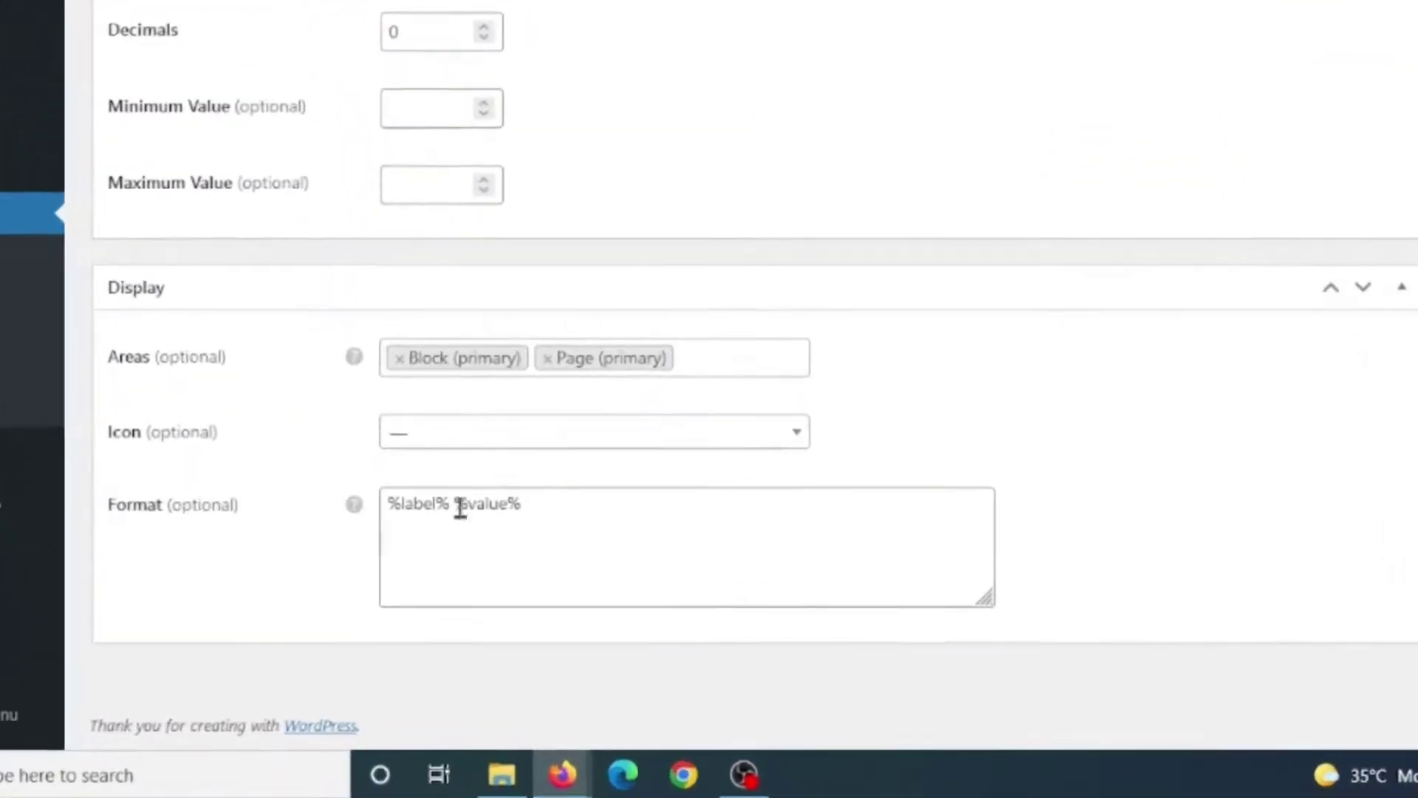
Set the Price format to '%label%: ¢%value%' and update the attribute.
click(458, 503)
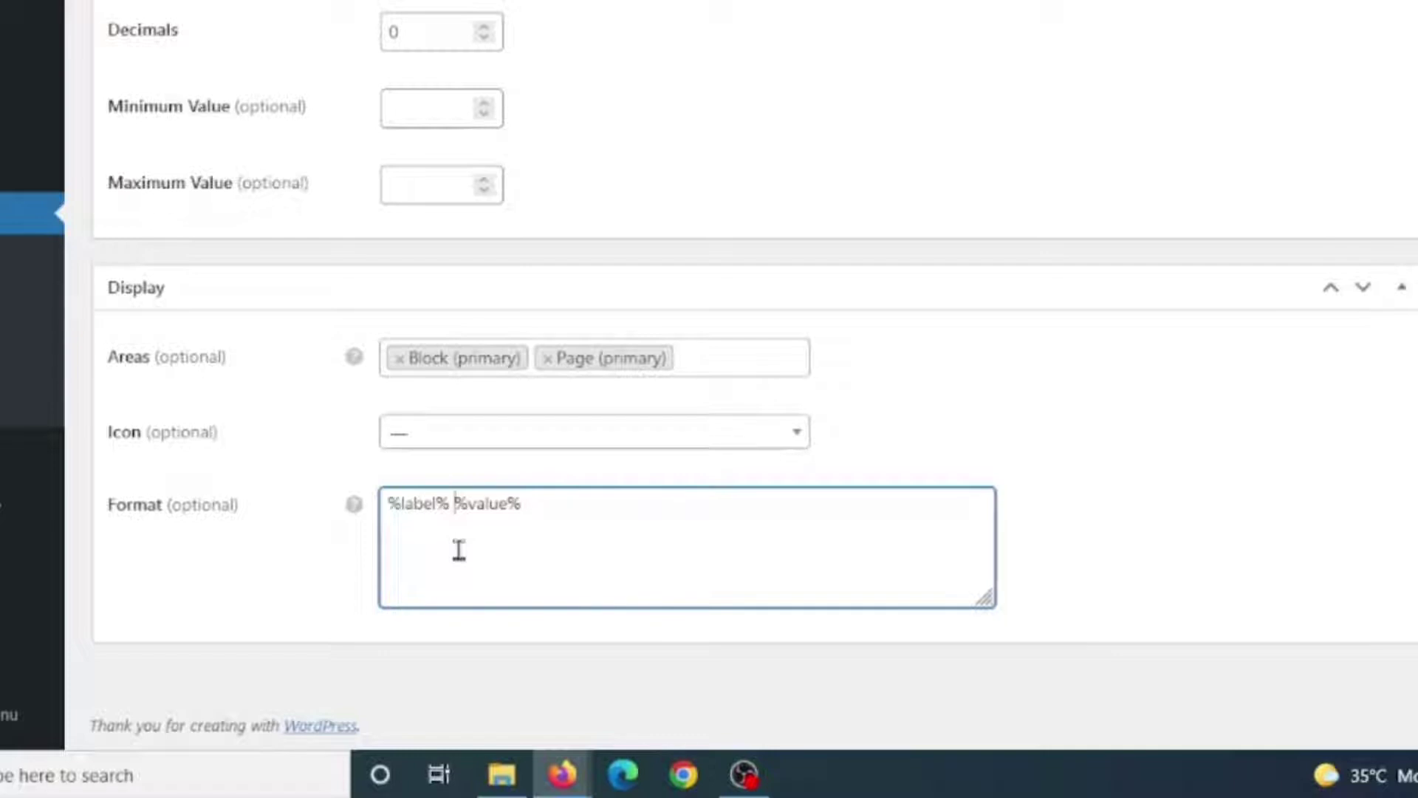
text($)
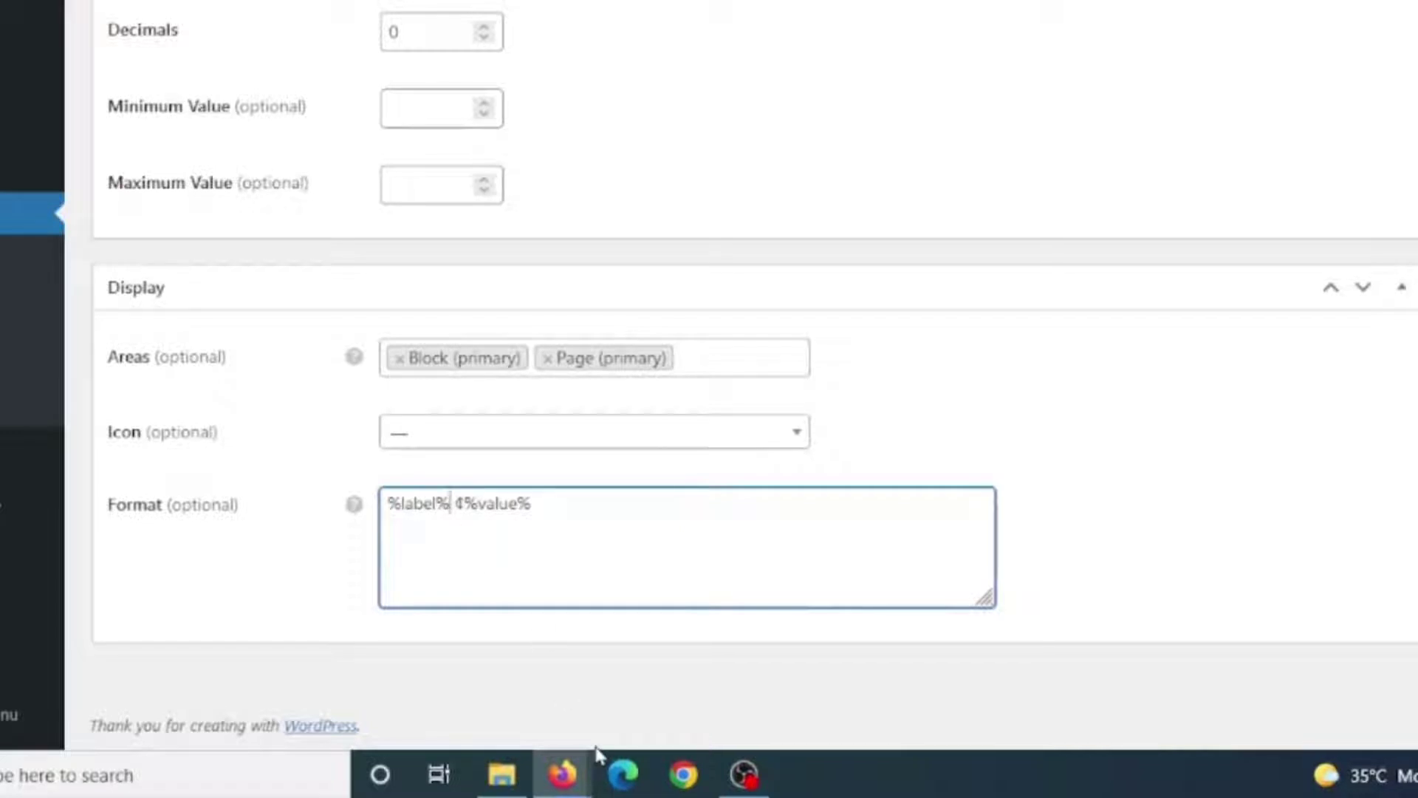
key(Left)
key(Left)
text(:)
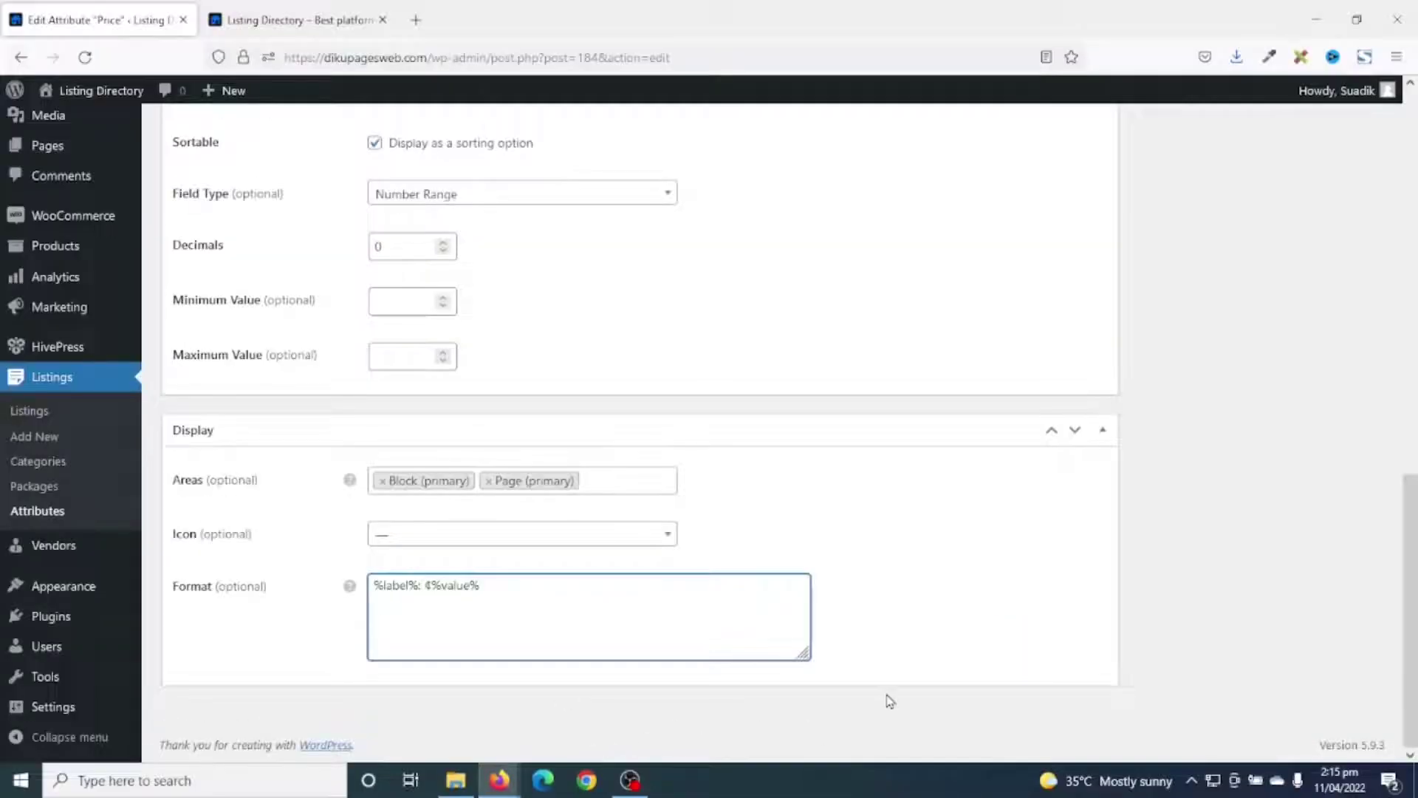
scroll(966, 697, up, 5)
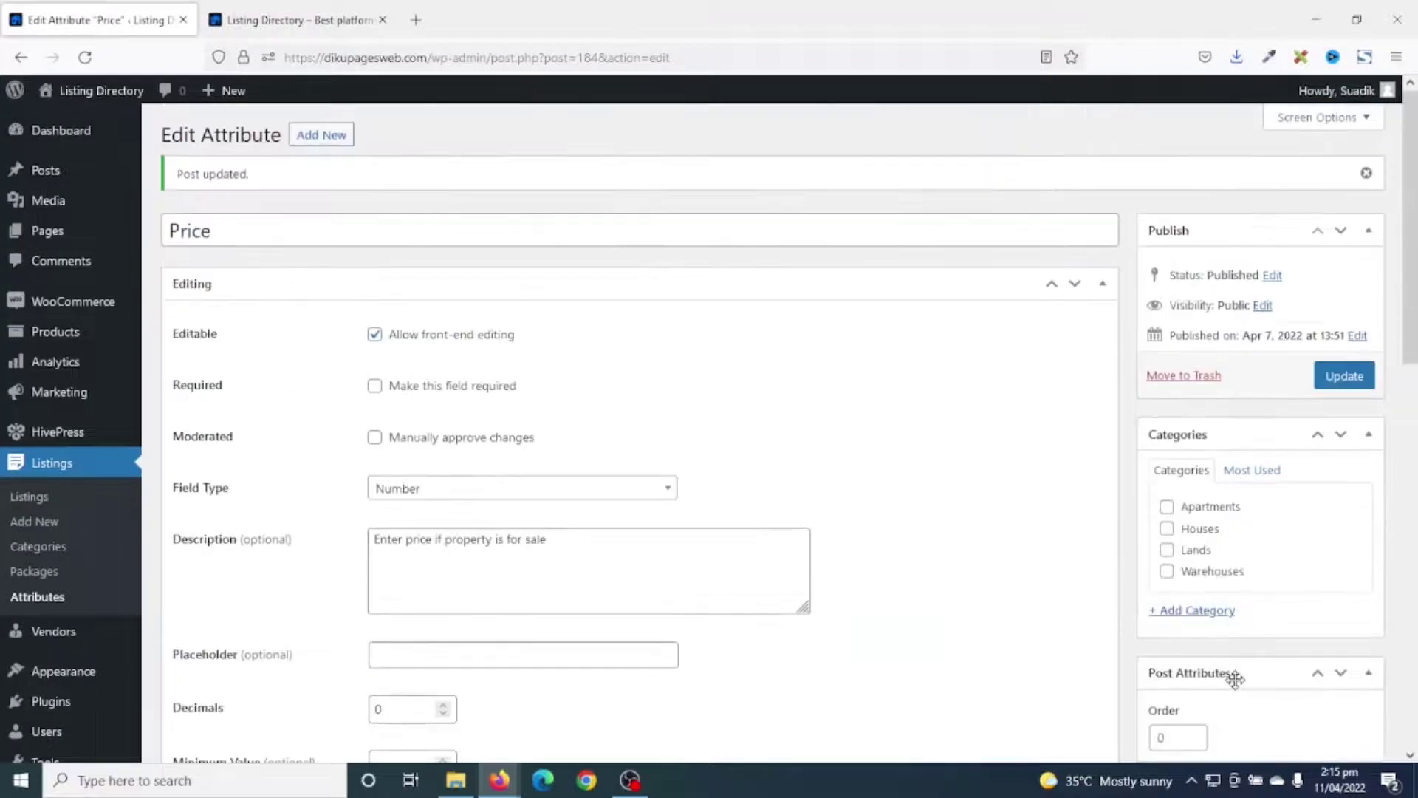
click(1333, 381)
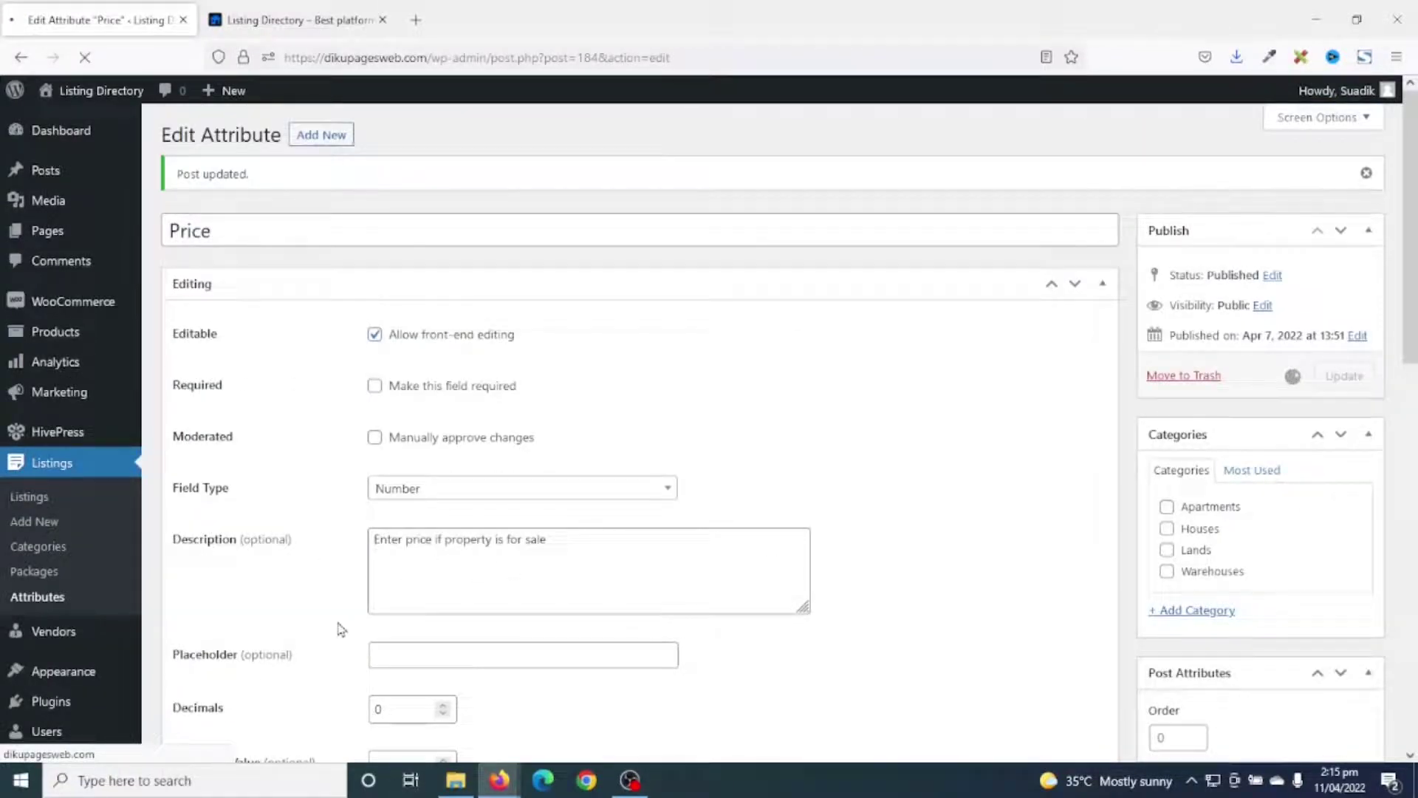
Reload the listings, check cards read 'Price: ¢800,000', then return to the Price attribute's Display section.
click(260, 10)
click(87, 57)
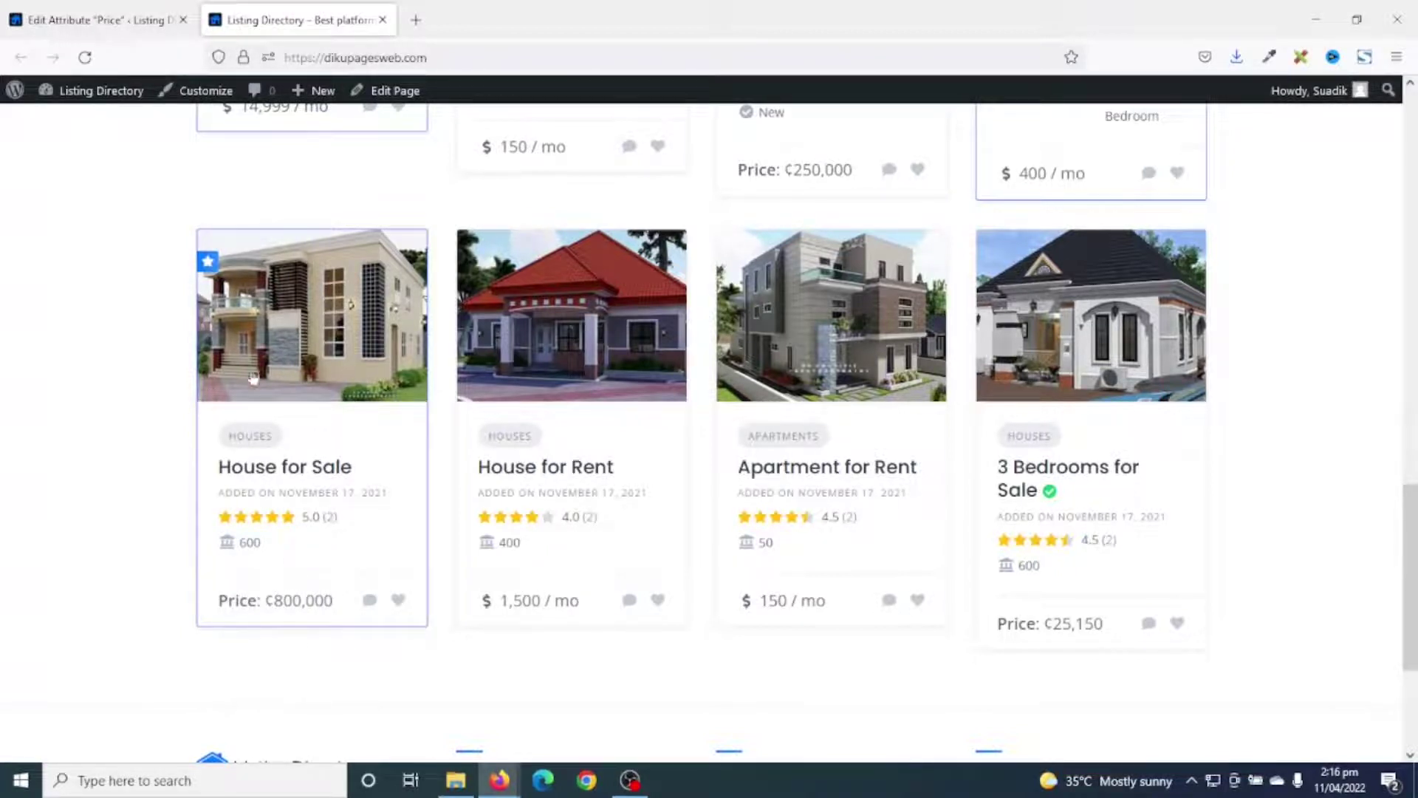
drag(220, 600, 258, 597)
click(103, 20)
scroll(317, 461, down, 10)
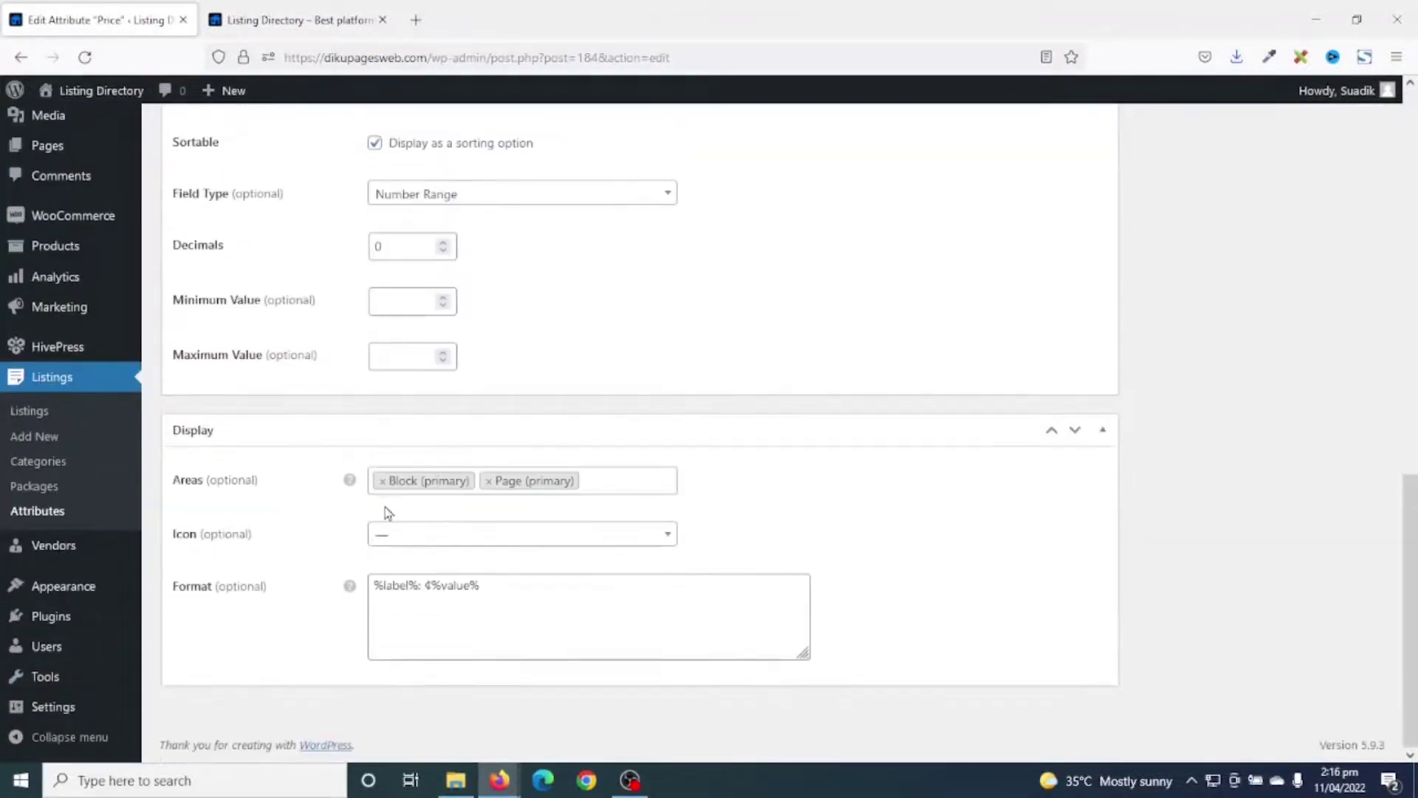
Delete '%label%:' so the format is just '¢%value%', save, and reload the listings page.
drag(372, 586, 423, 585)
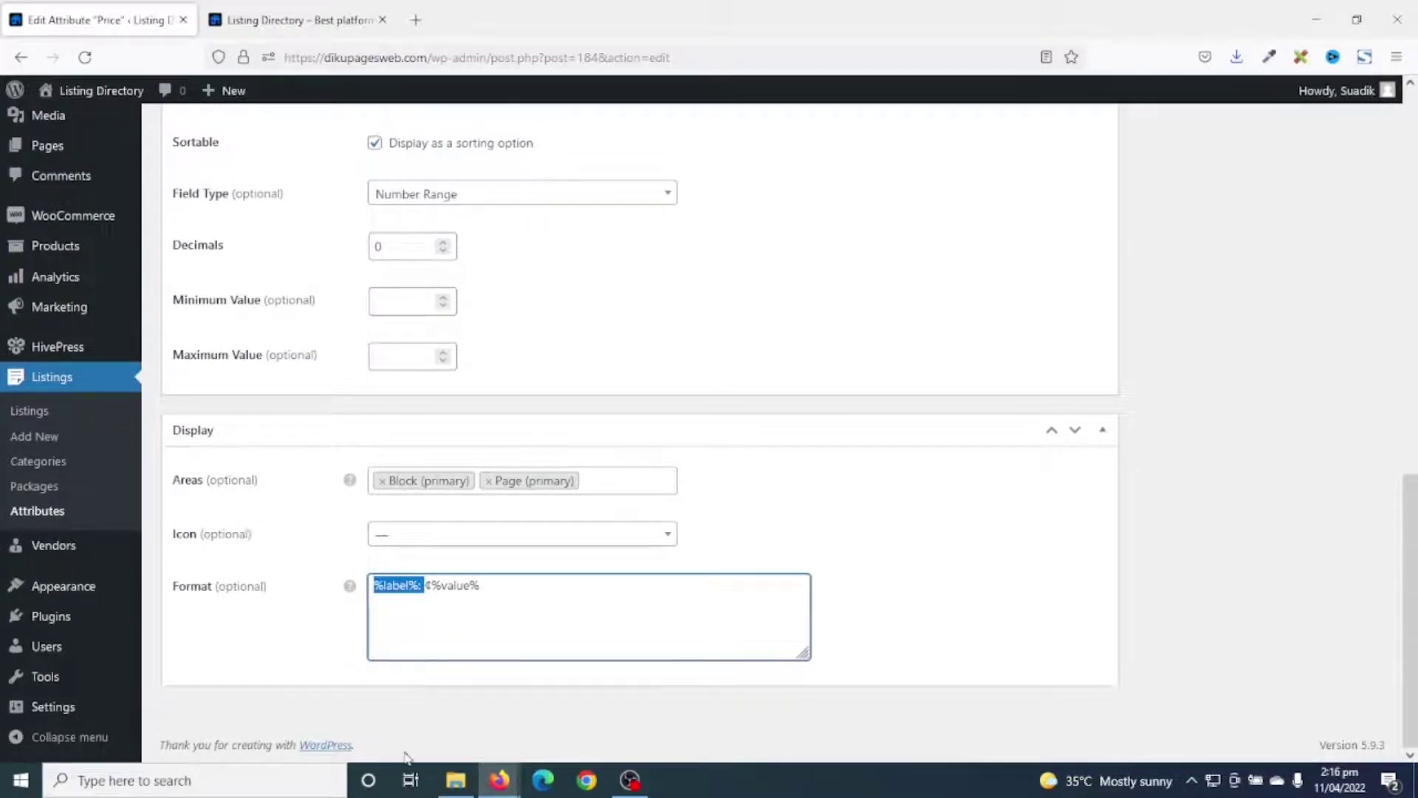
key(BackSpace)
scroll(1286, 465, up, 15)
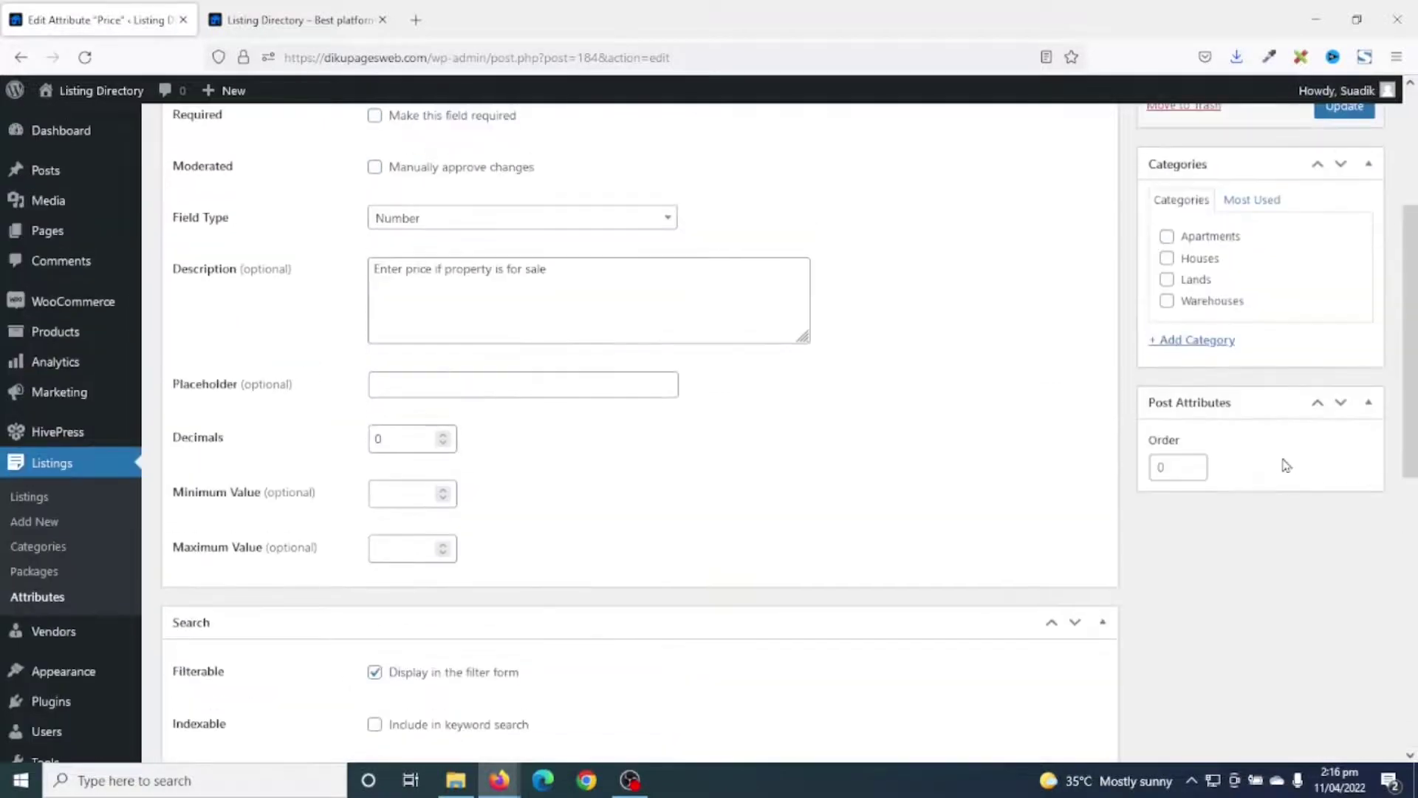
click(1339, 384)
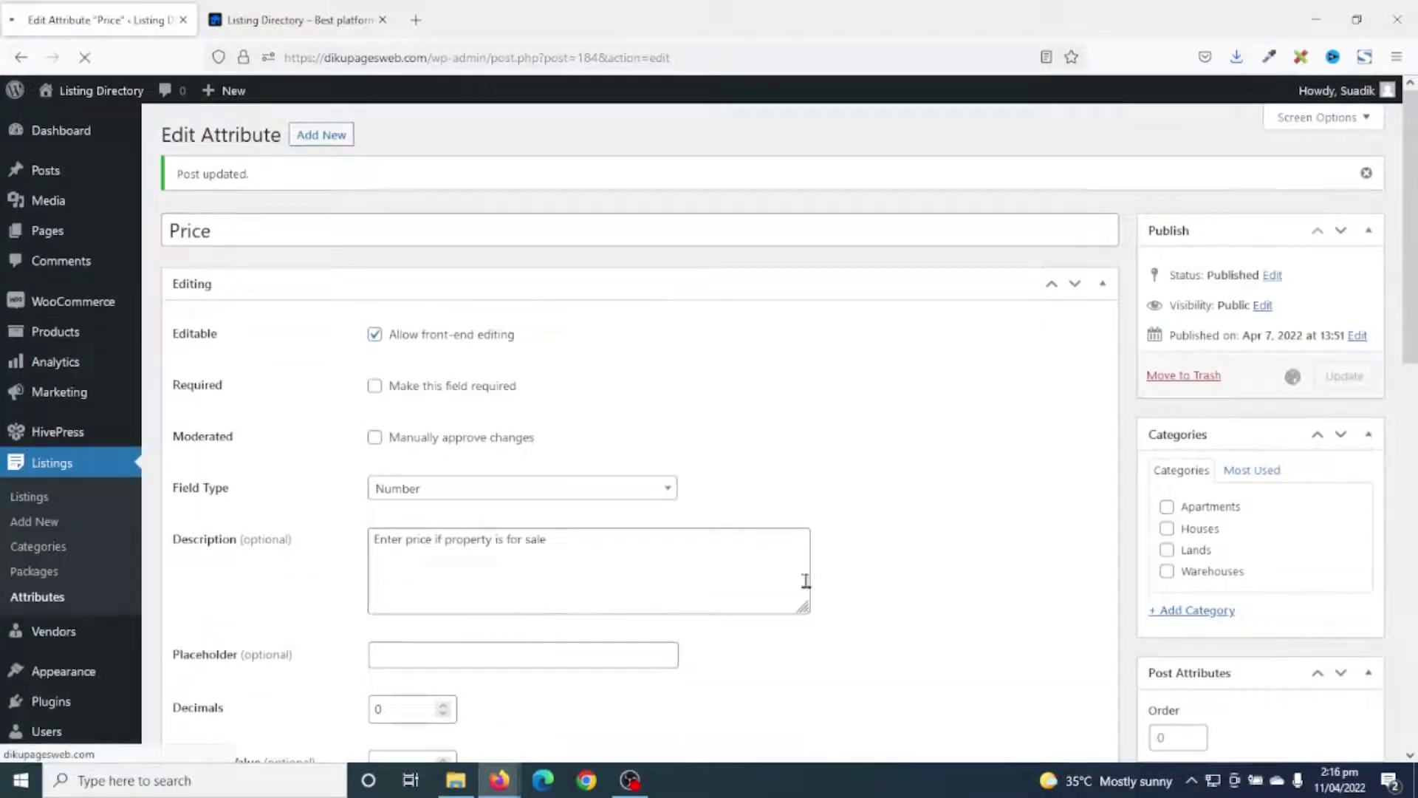
click(289, 31)
click(83, 58)
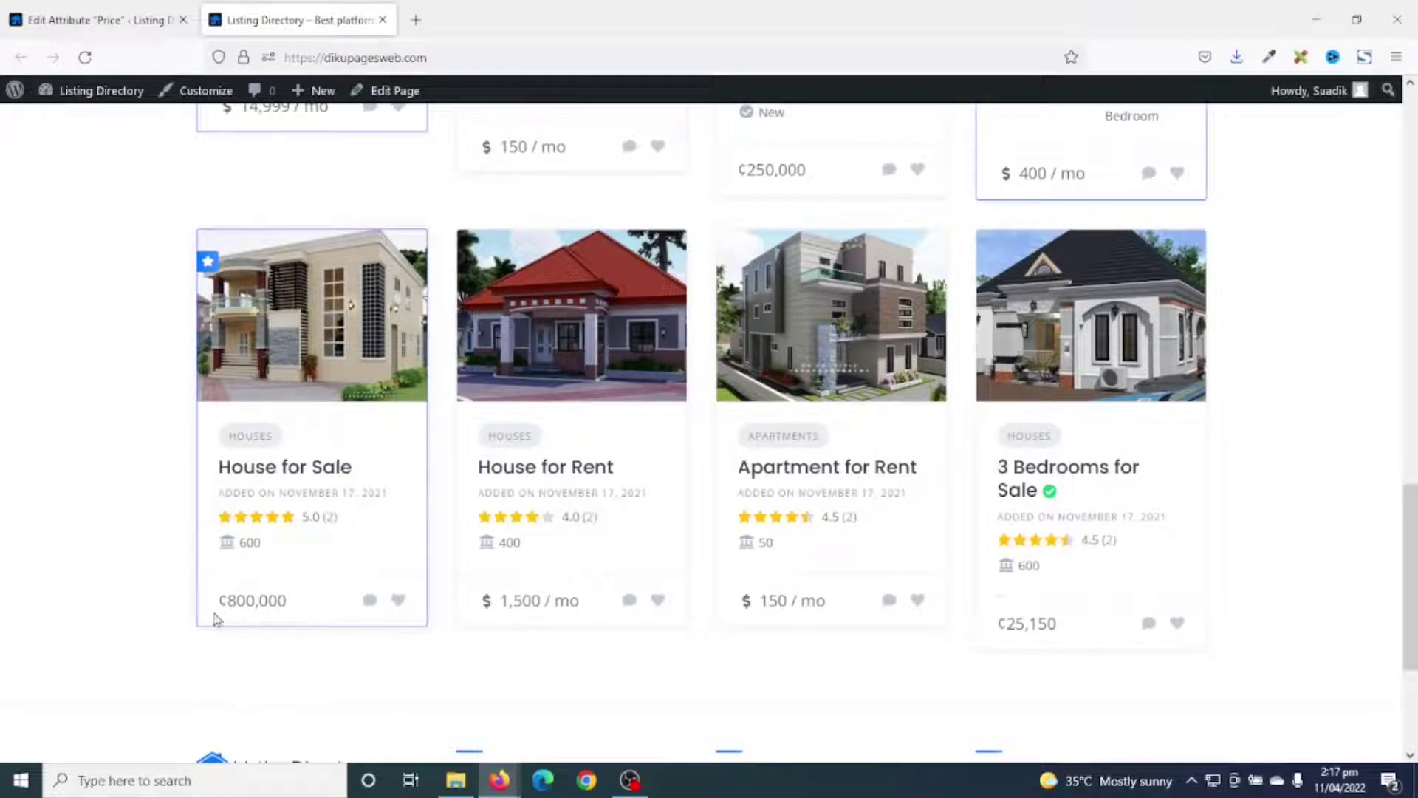
Confirm prices show only '¢800,000', then go to the Listings > Attributes list in the admin.
drag(226, 600, 215, 601)
key(ctrl+Tab)
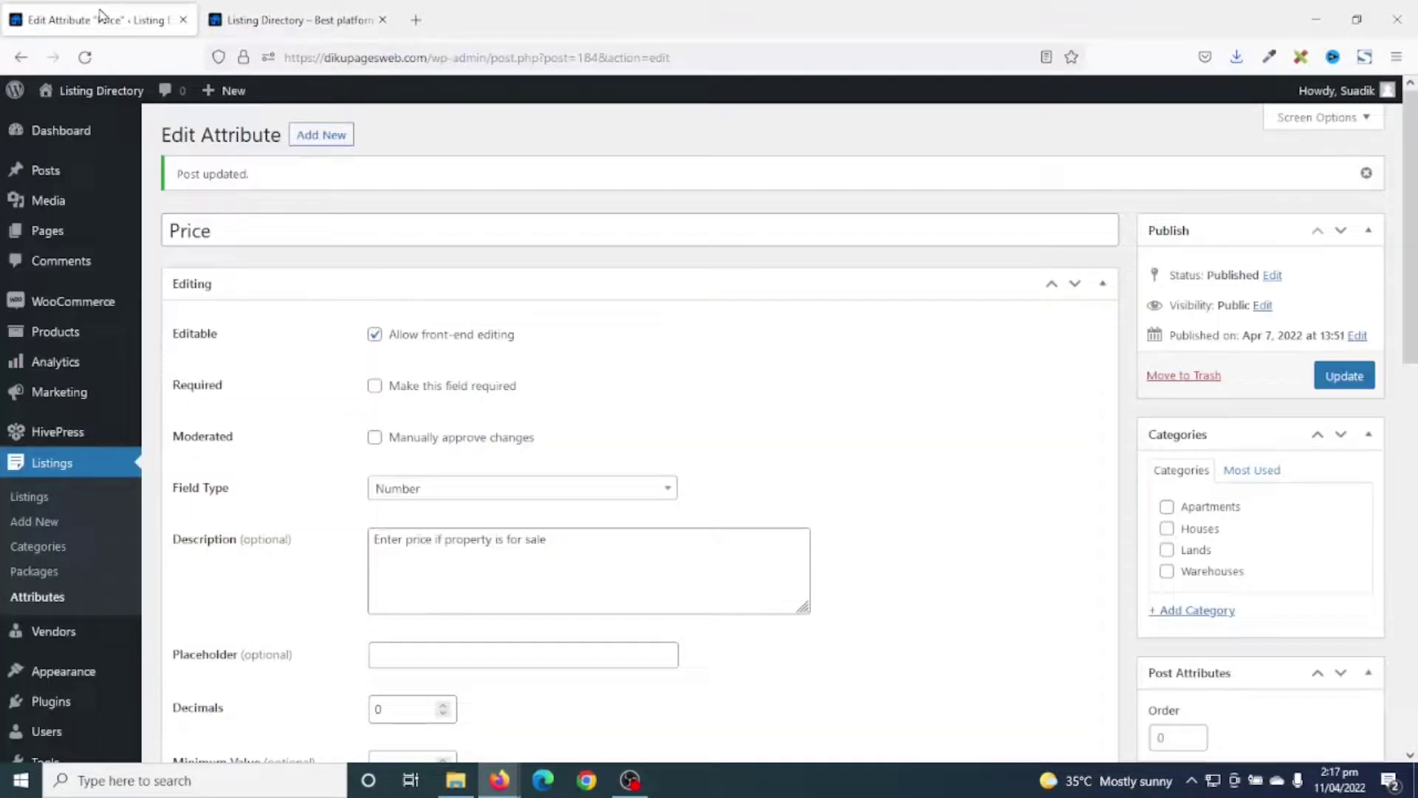
click(49, 597)
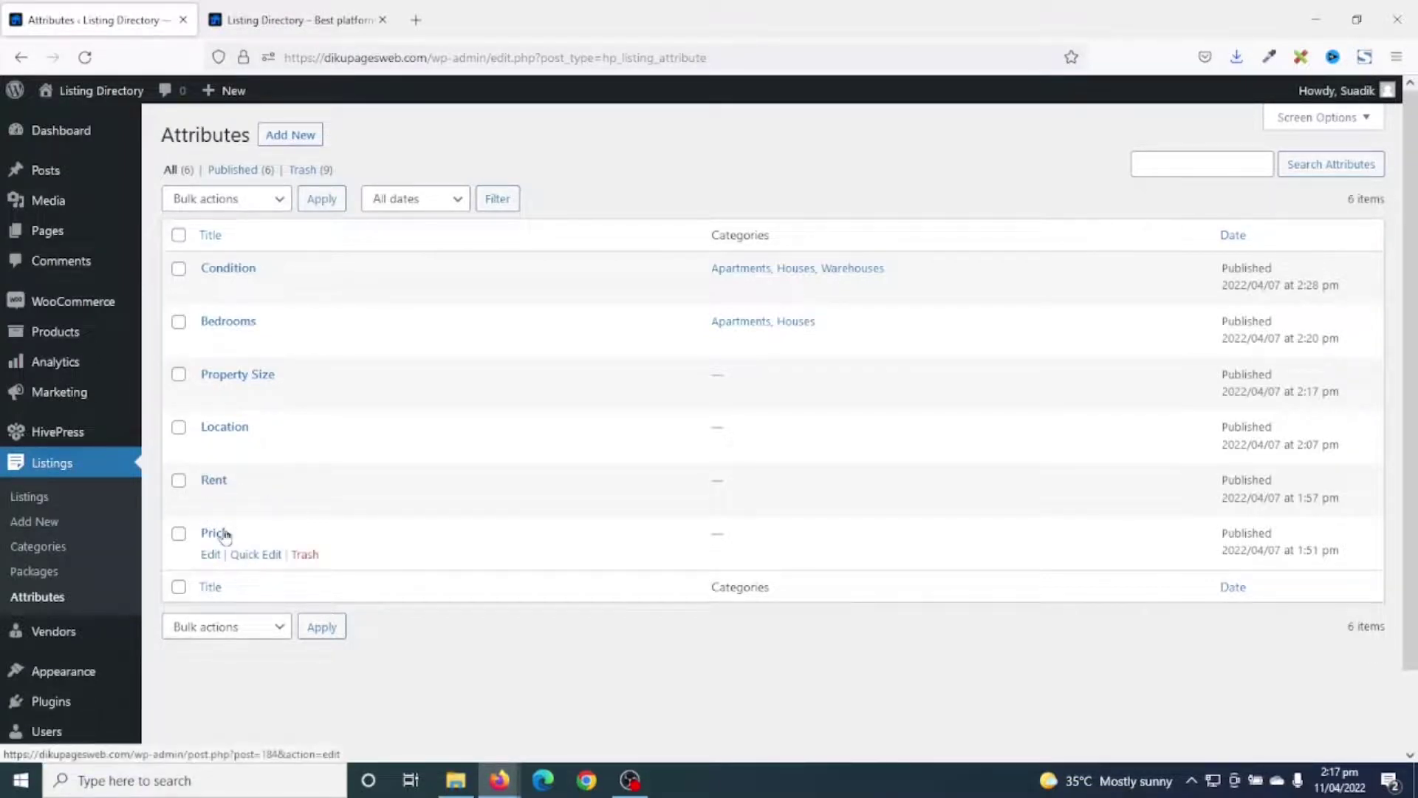
Glance at the cedi prices on the listings page, then go to WooCommerce > Settings.
click(280, 20)
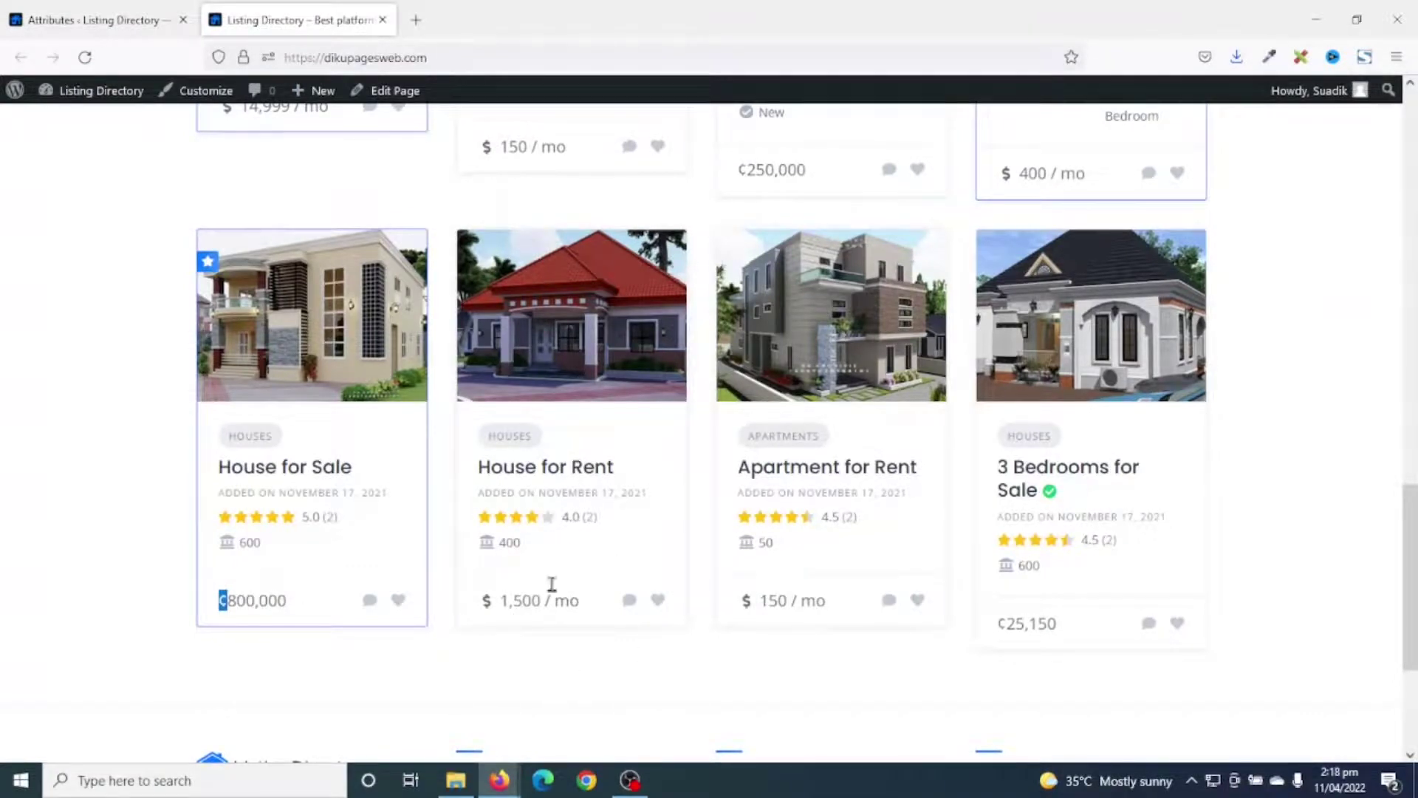
click(89, 20)
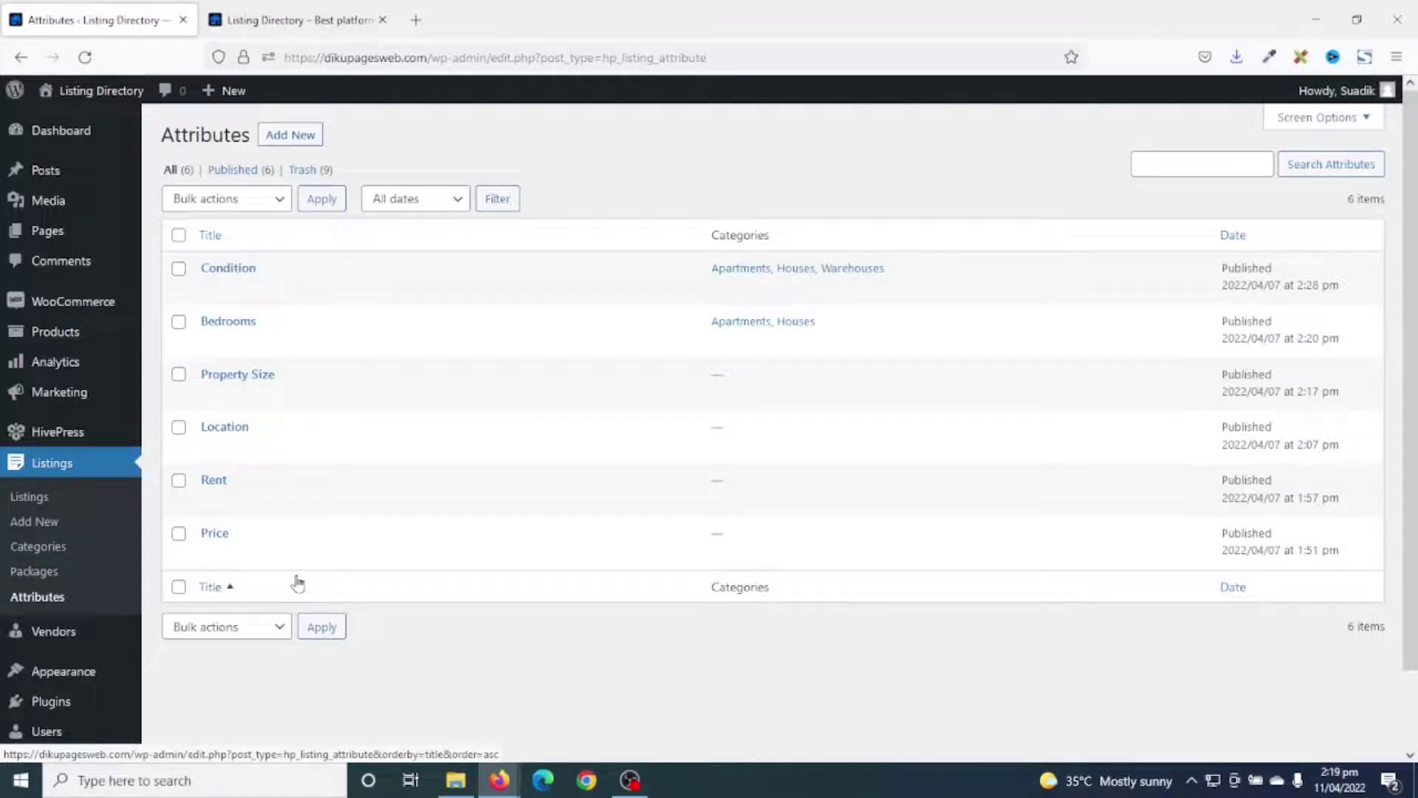
mouse_move(62, 305)
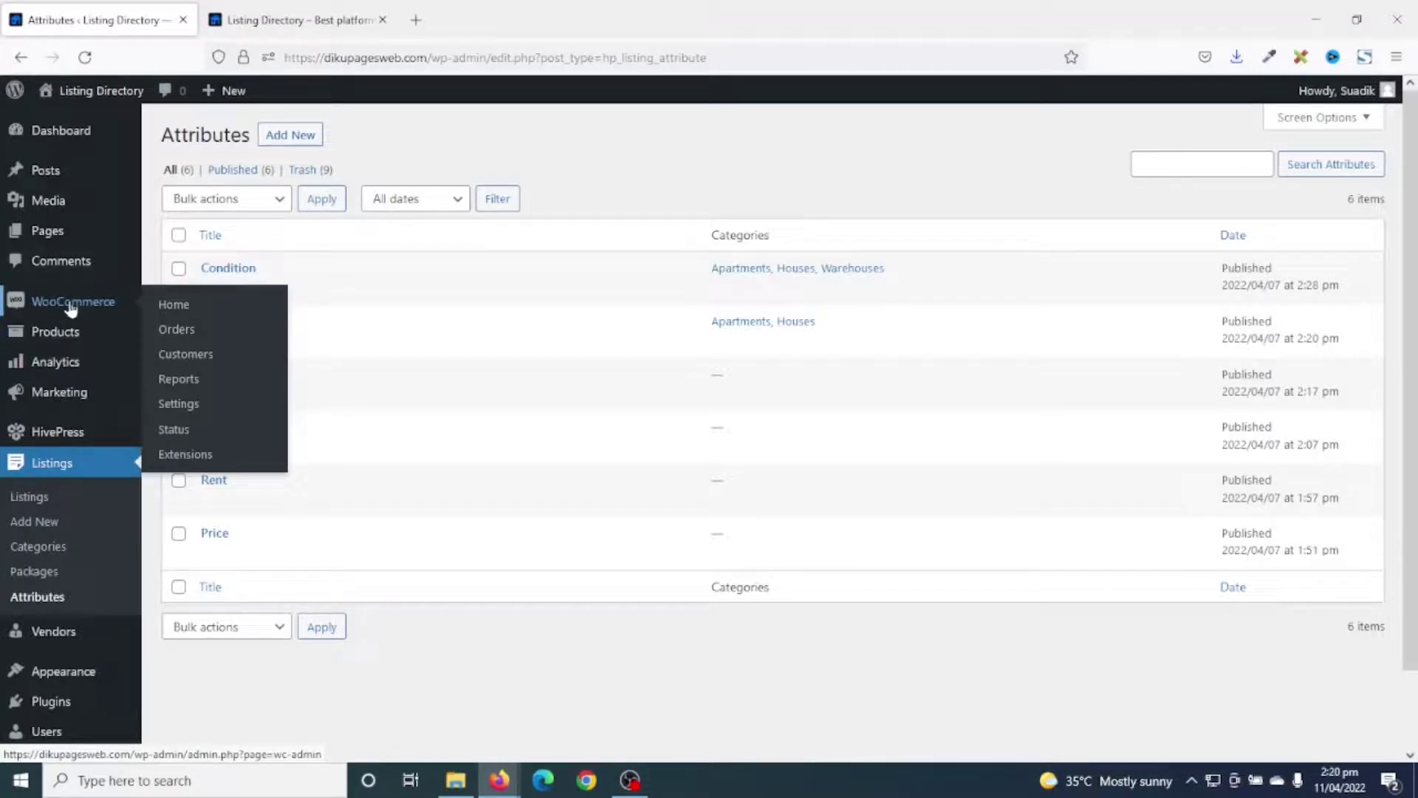
click(193, 406)
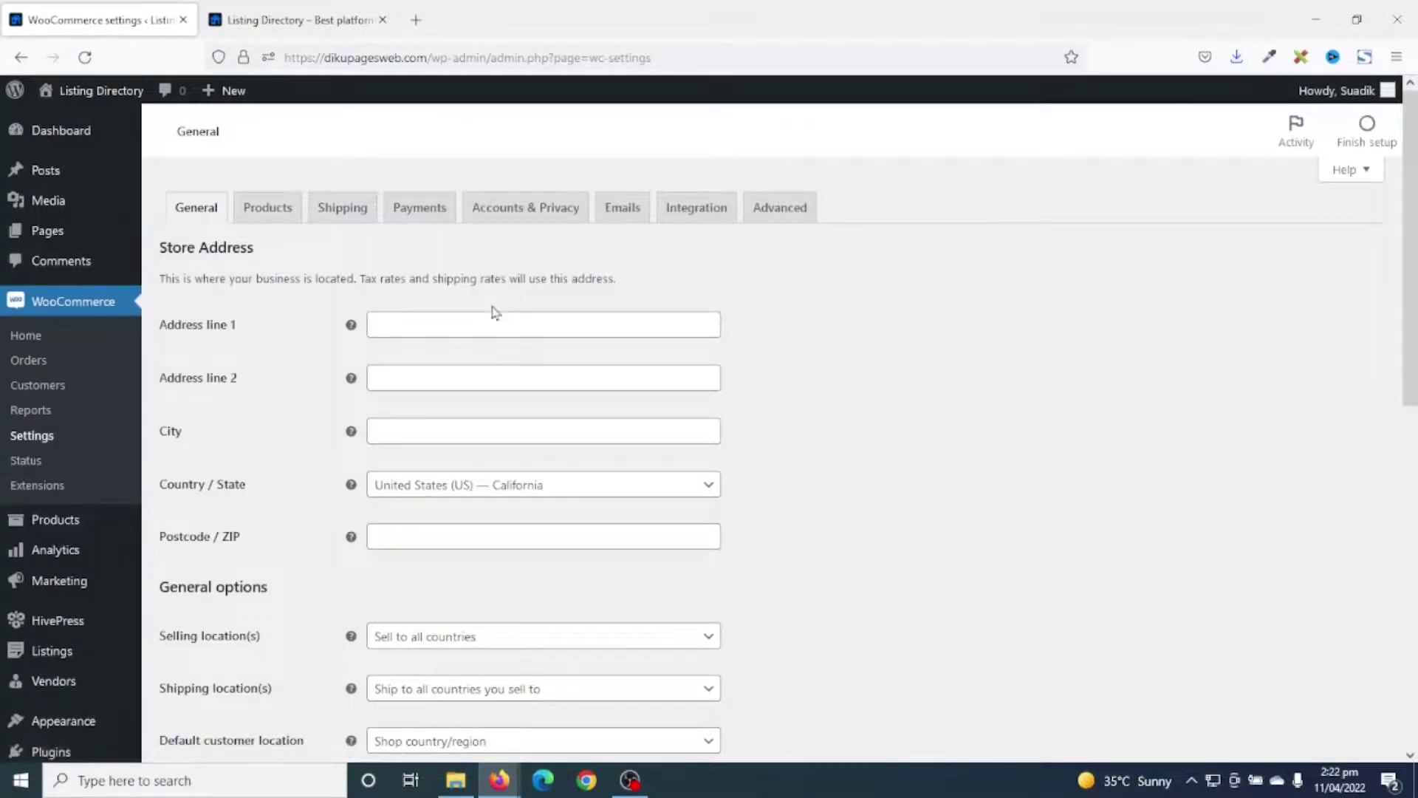
Set the selling location to 'Sell to specific countries' with Ghana as the only country.
scroll(477, 360, down, 4)
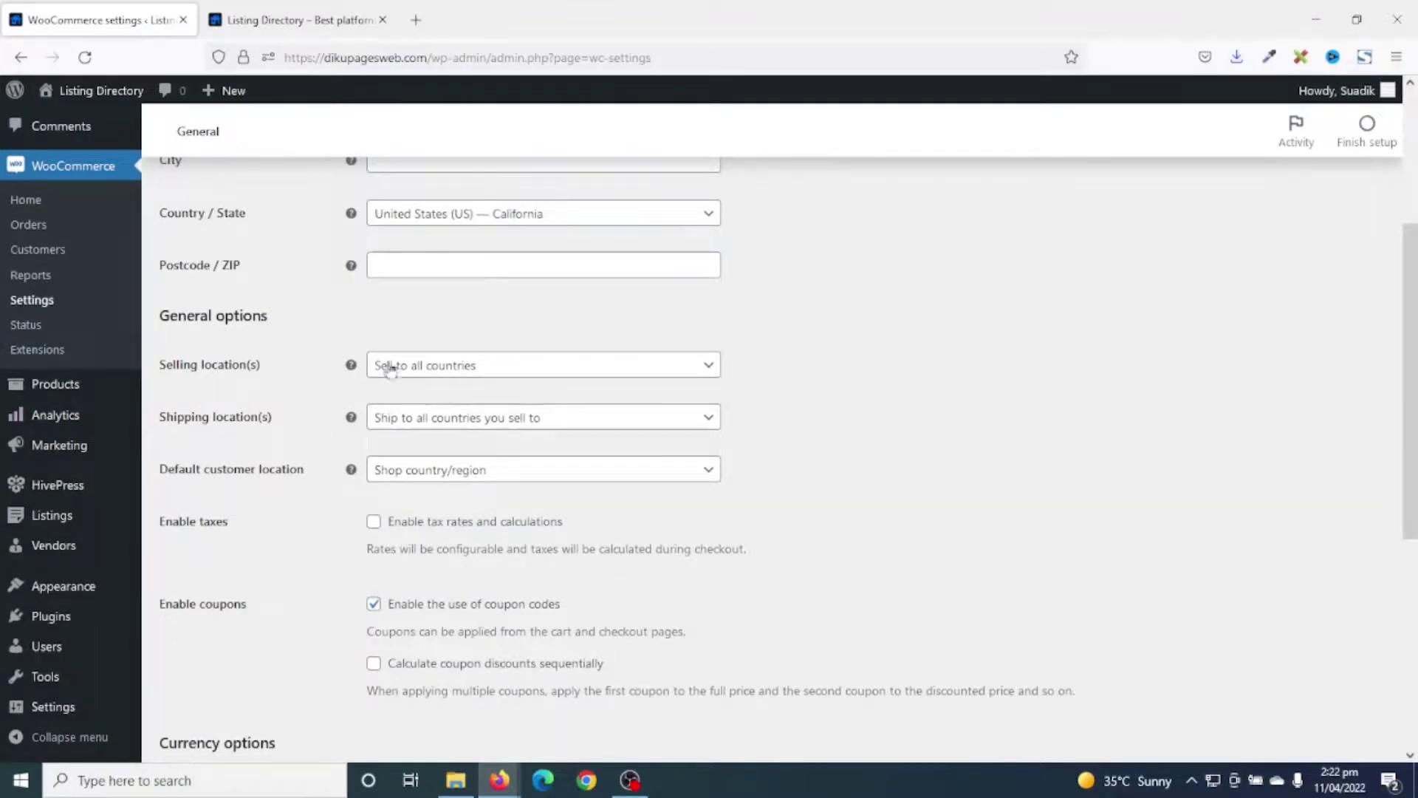
click(456, 368)
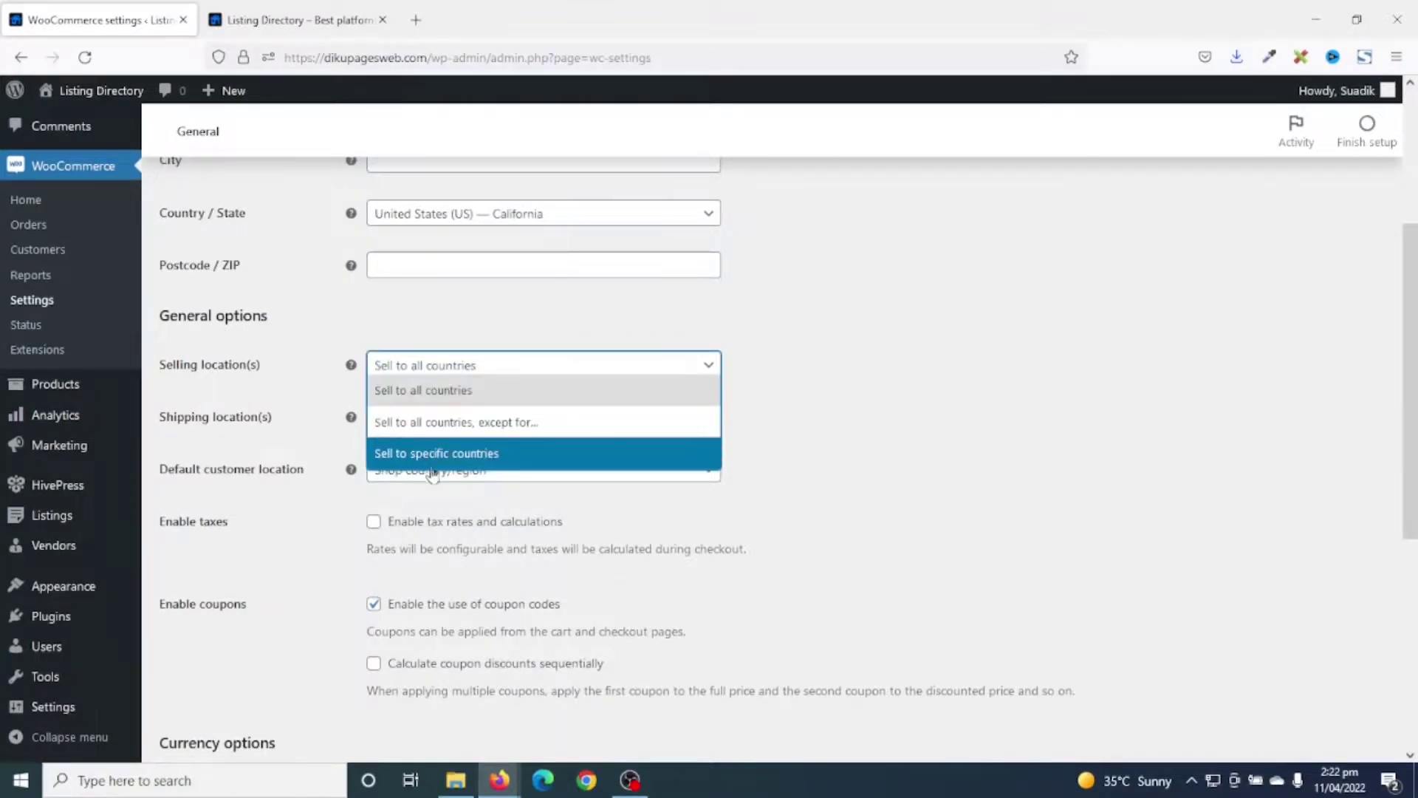
click(482, 457)
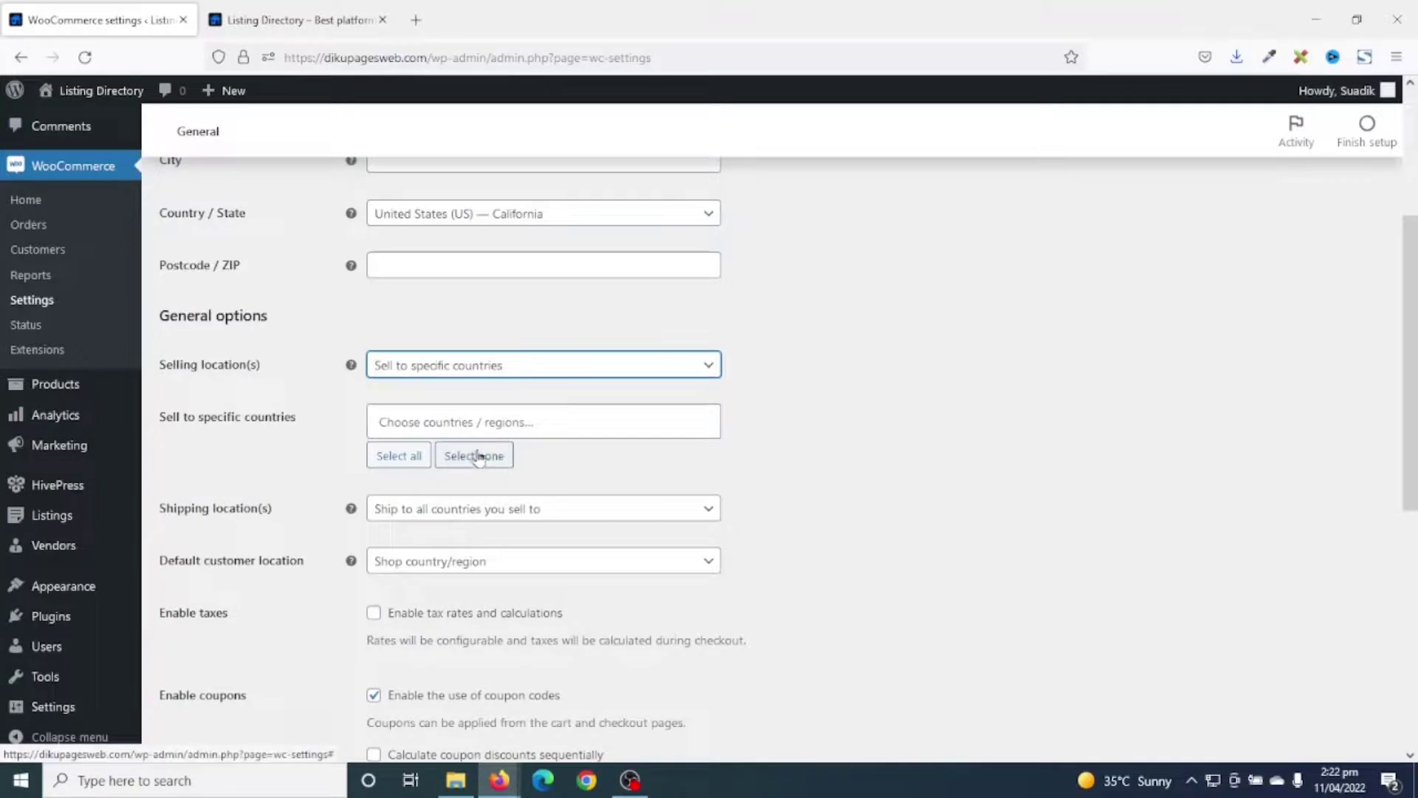
click(458, 418)
text(gha)
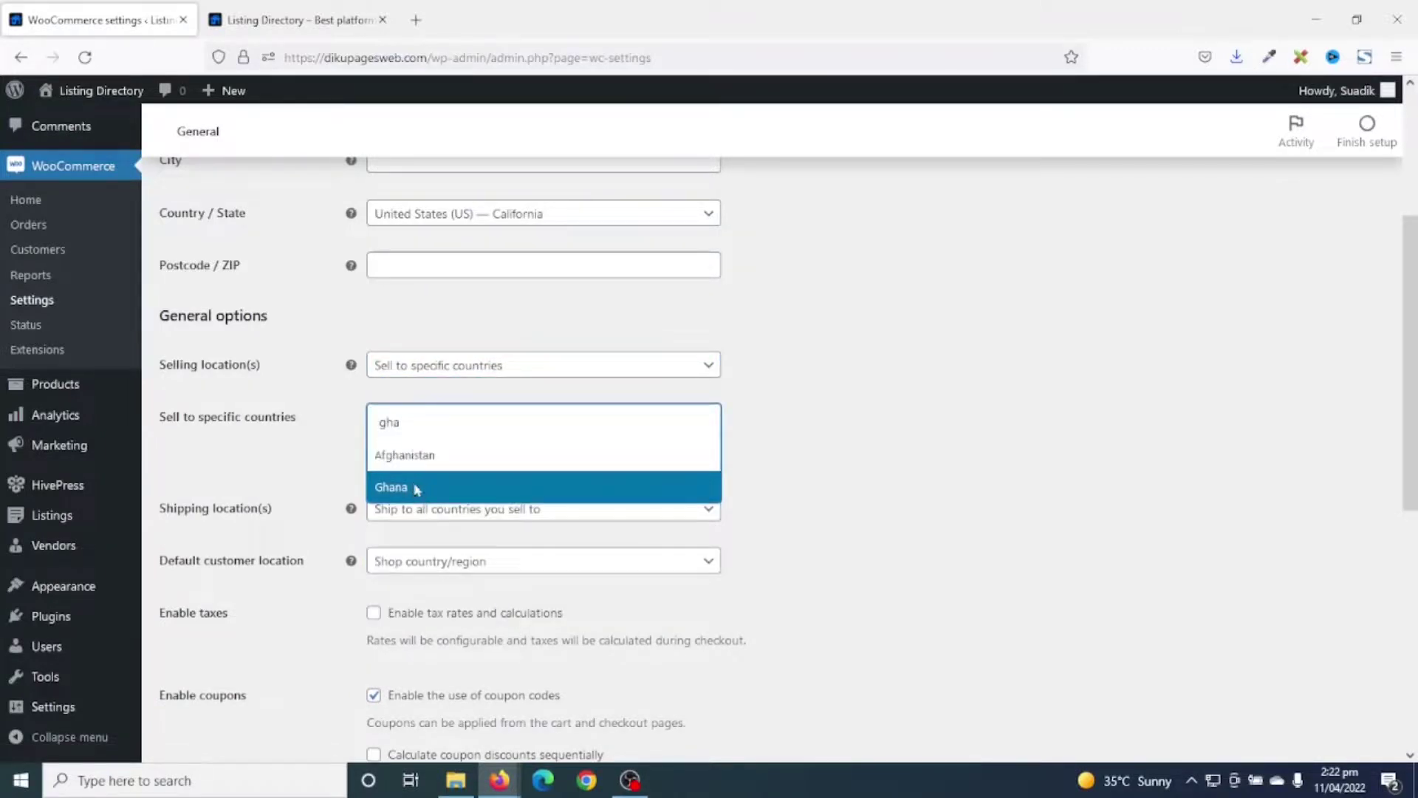
click(390, 486)
Choose Ghana cedi (₵) as the store currency and save the general settings.
scroll(407, 507, down, 7)
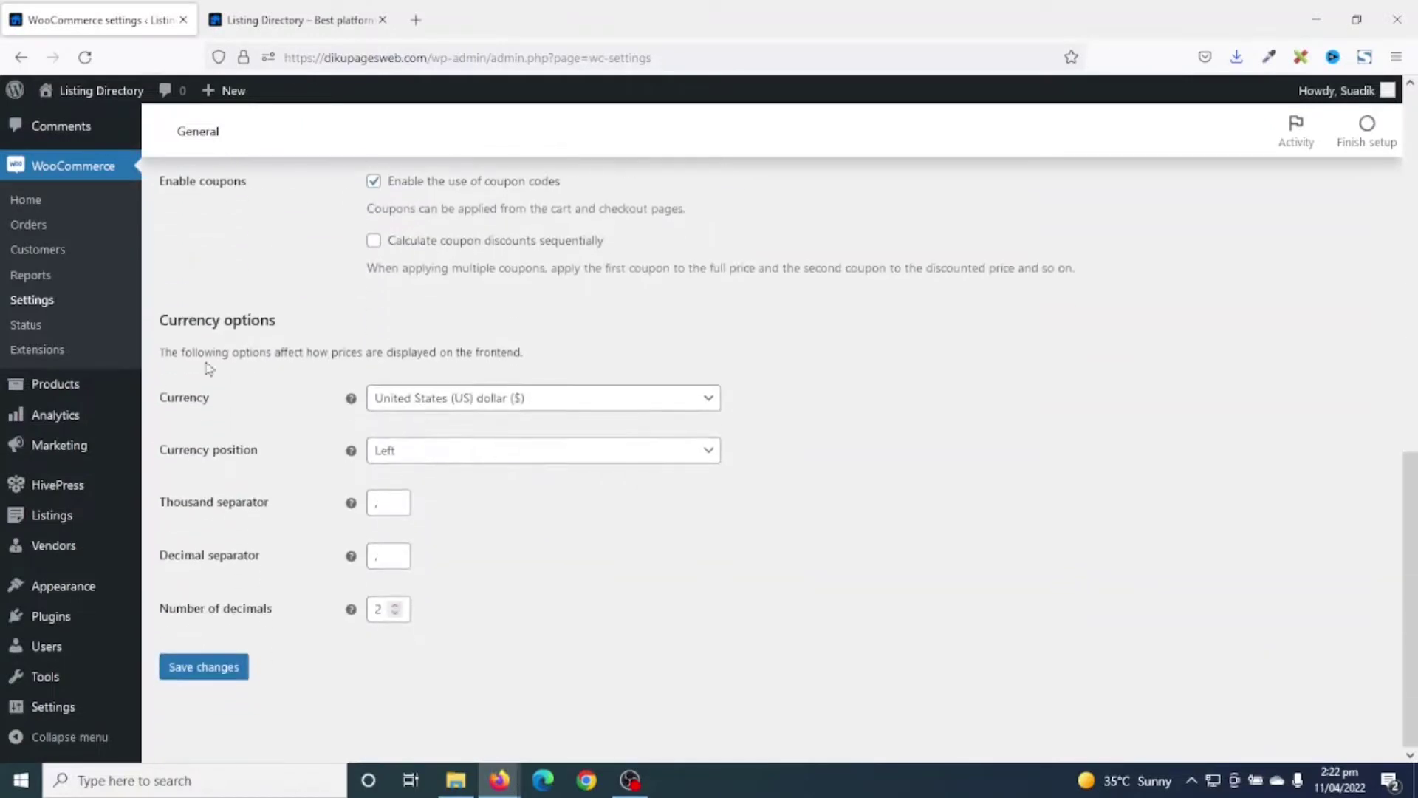
click(426, 405)
click(450, 435)
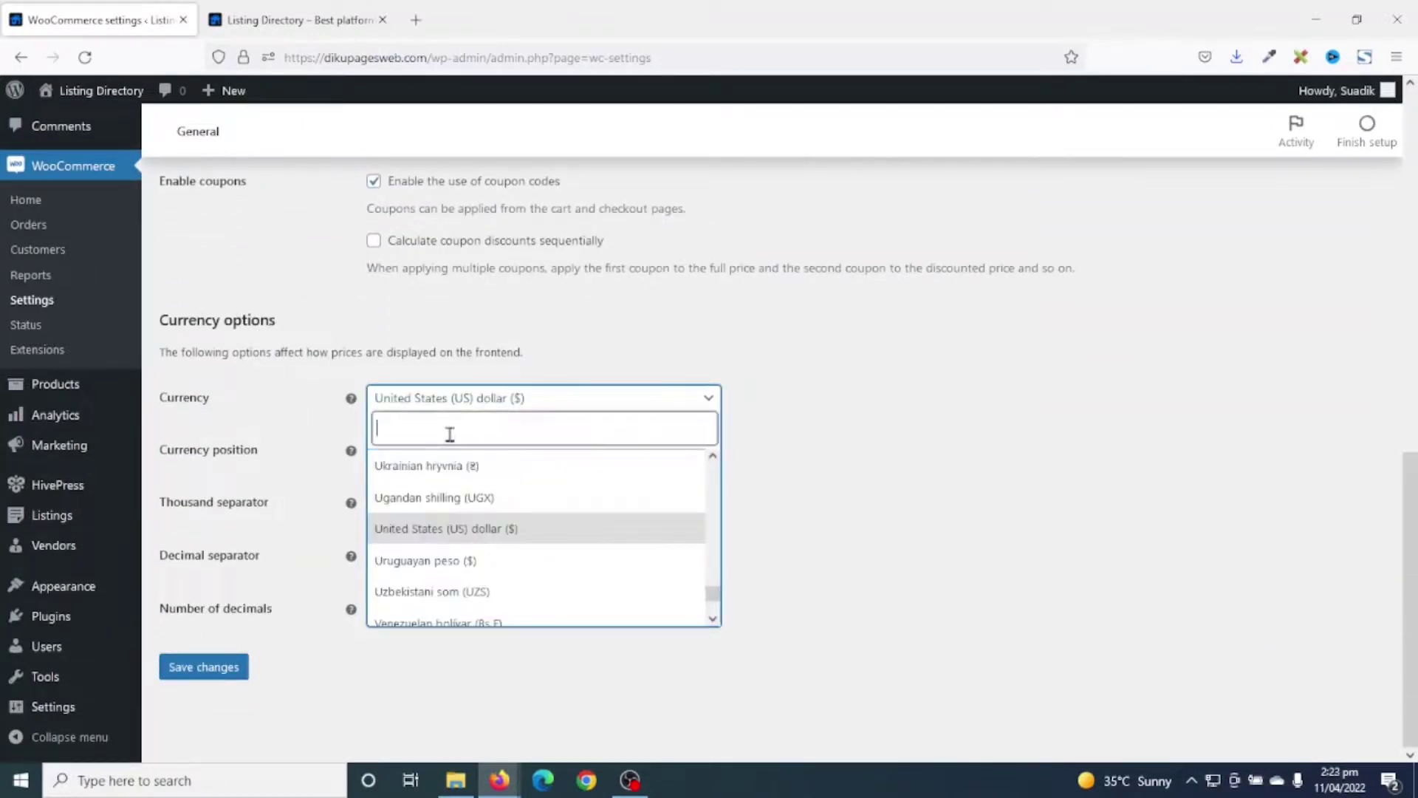
text(ghana)
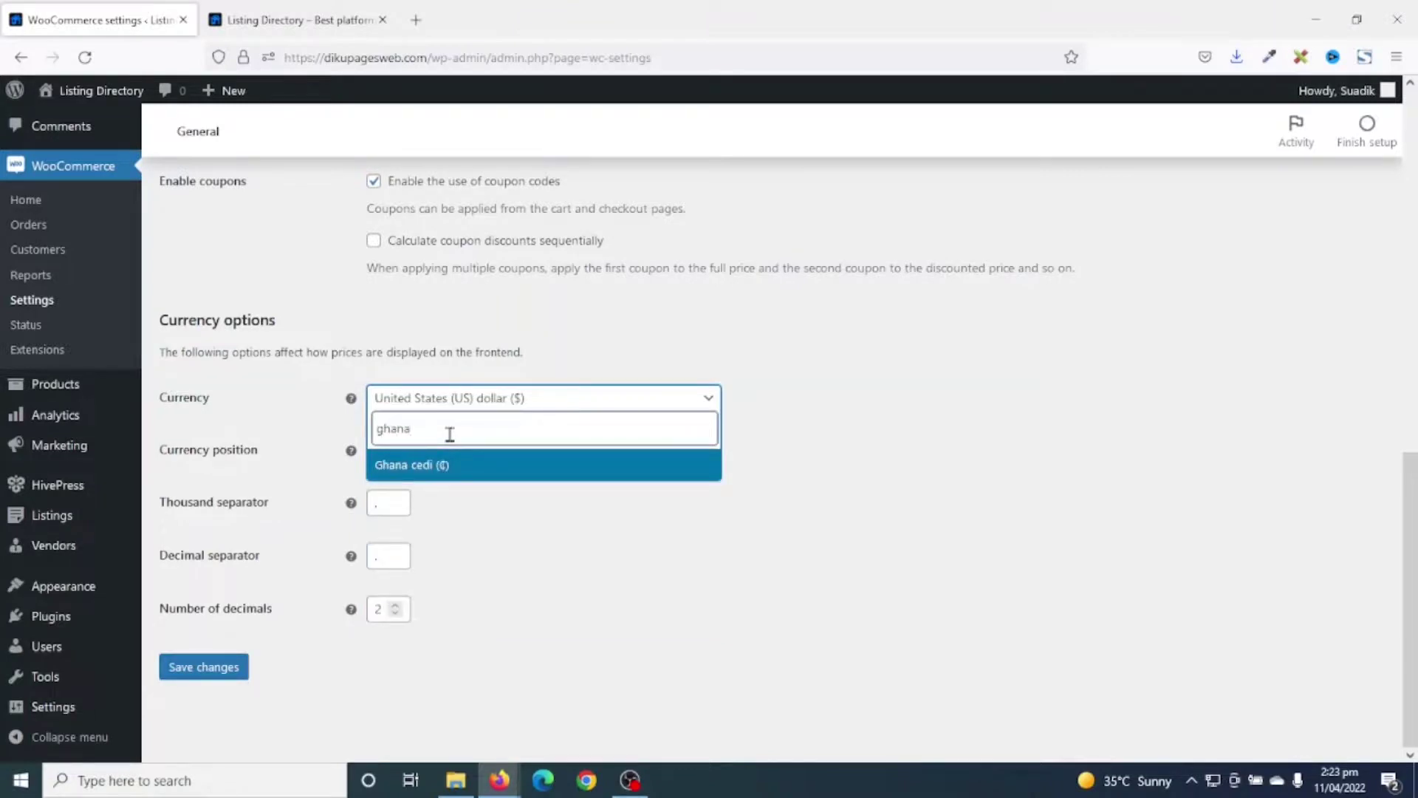
click(411, 465)
click(233, 668)
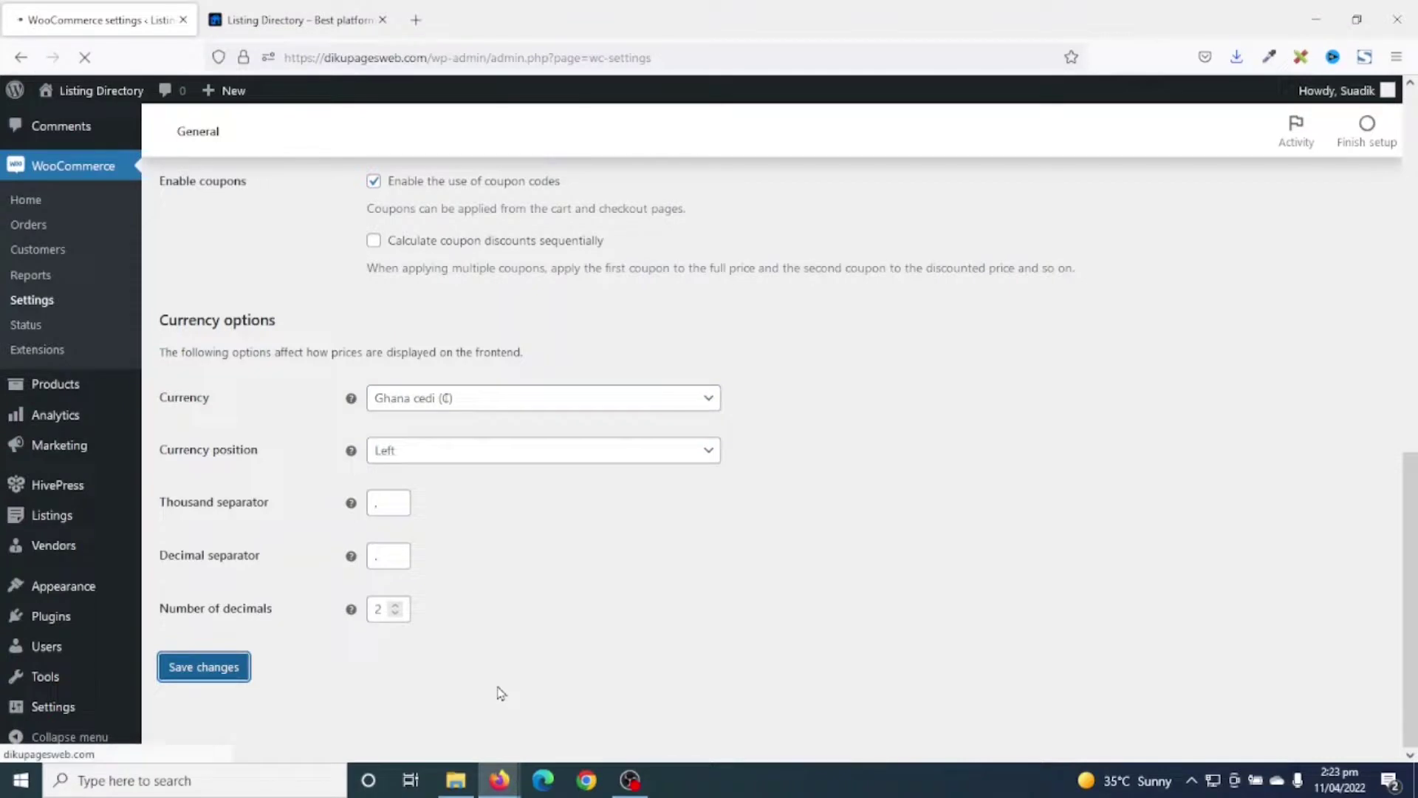